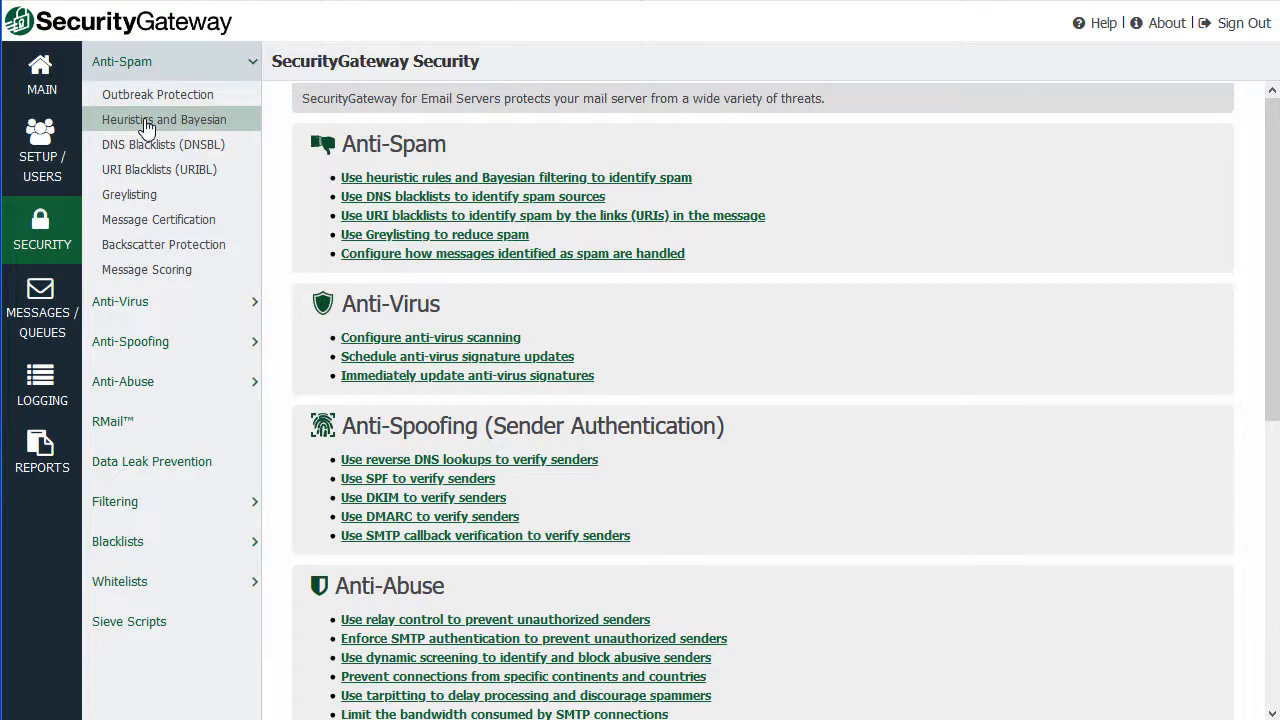
Examine the SpamAssassin quarantine threshold in the Heuristics and Bayesian settings and the DNS Blacklists (DNSBL) actions.
left_click(150, 124)
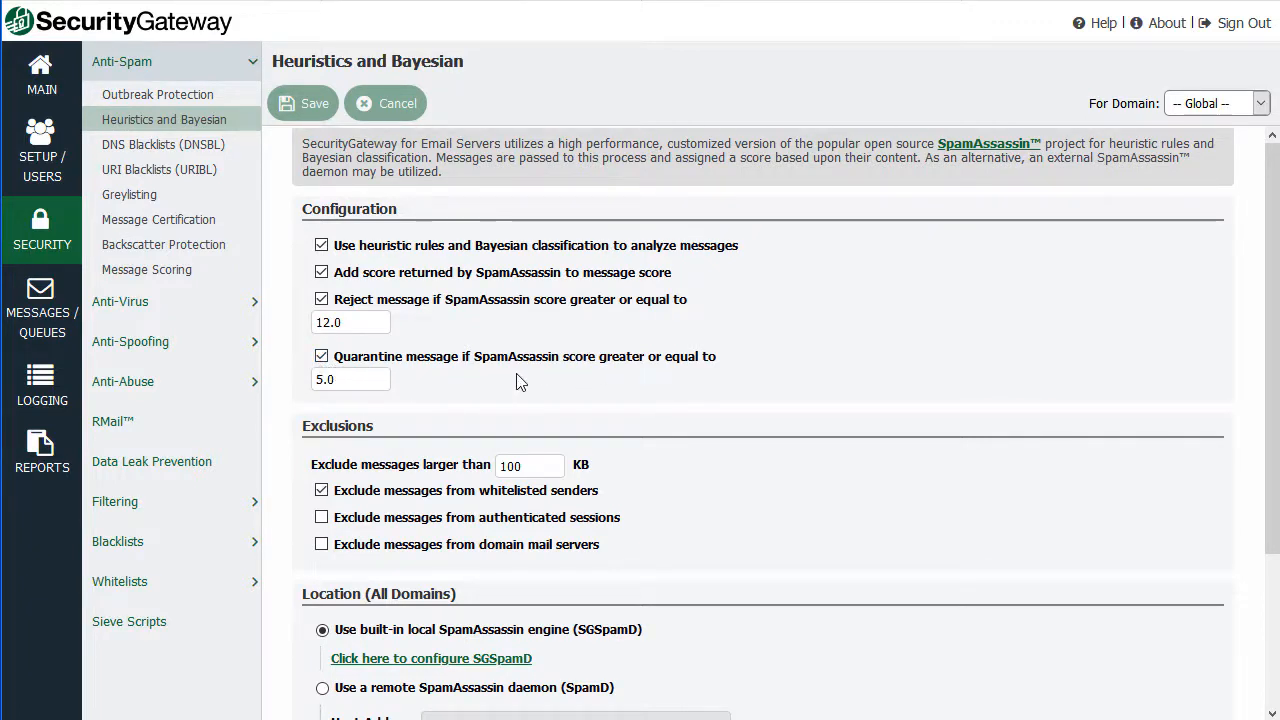
double_click(367, 379)
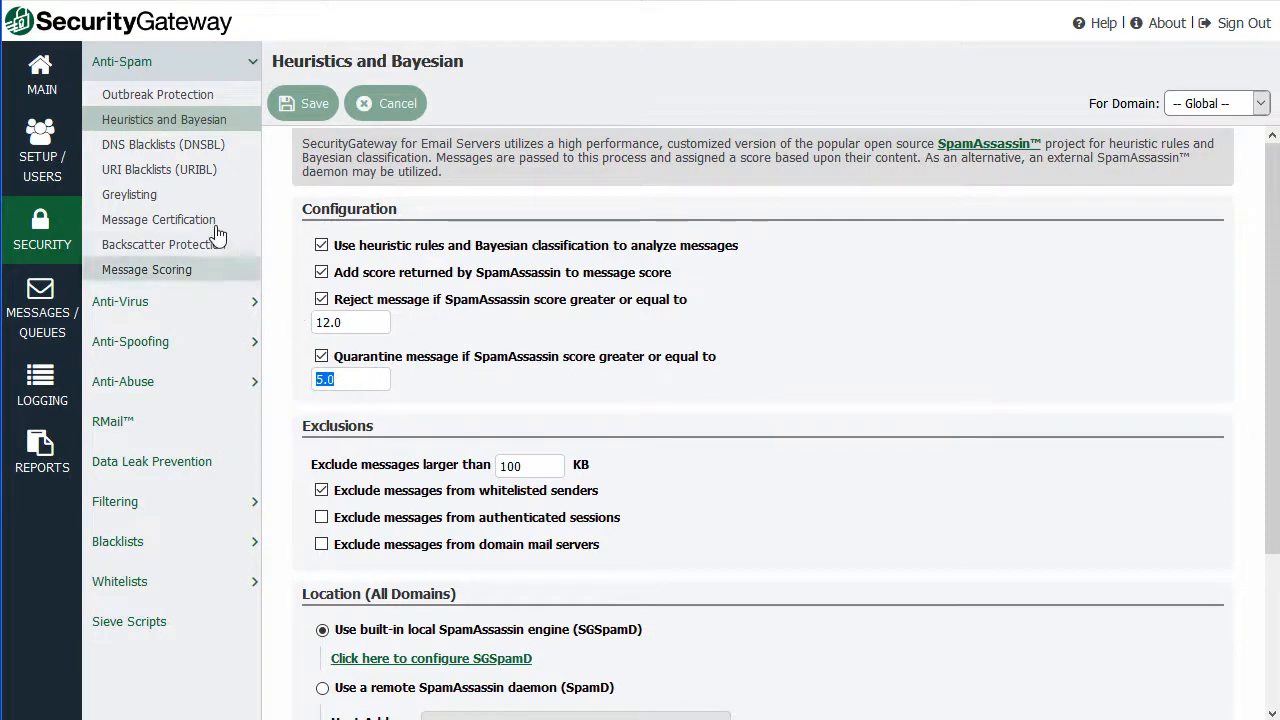
left_click(157, 146)
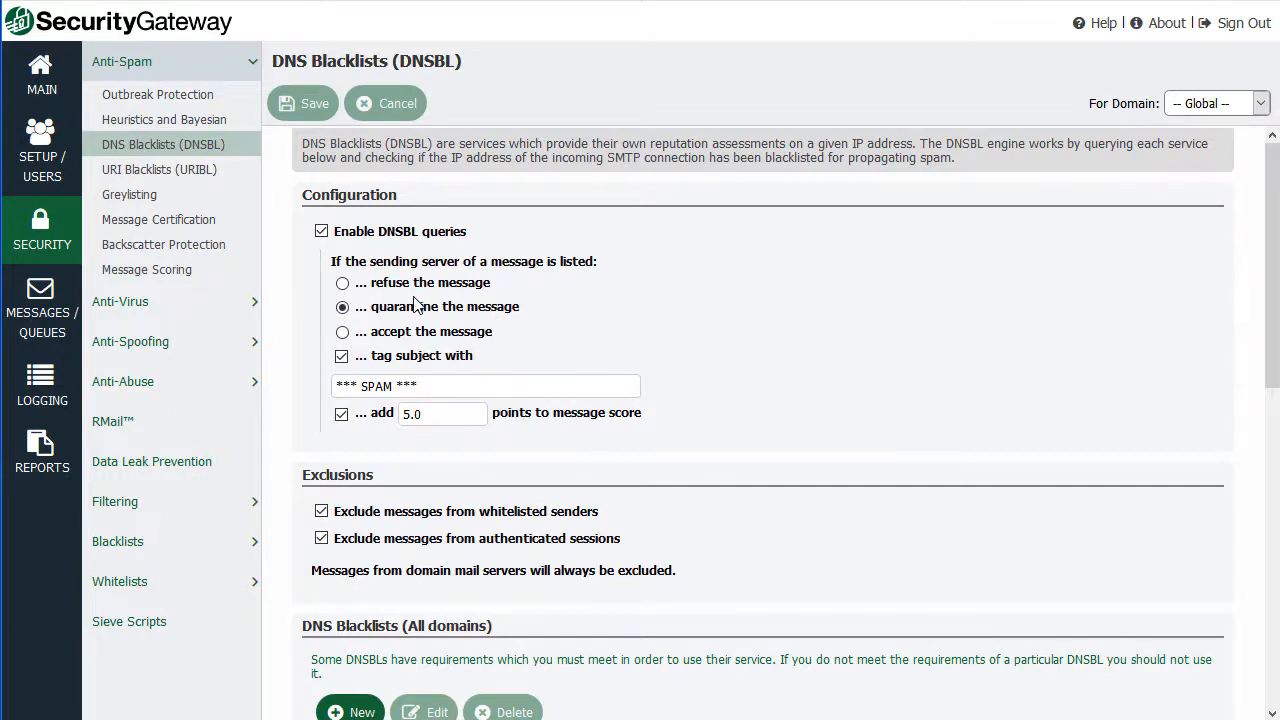
View the Message Certification settings and look through the available Anti-Virus and Anti-Abuse security options.
left_click(132, 229)
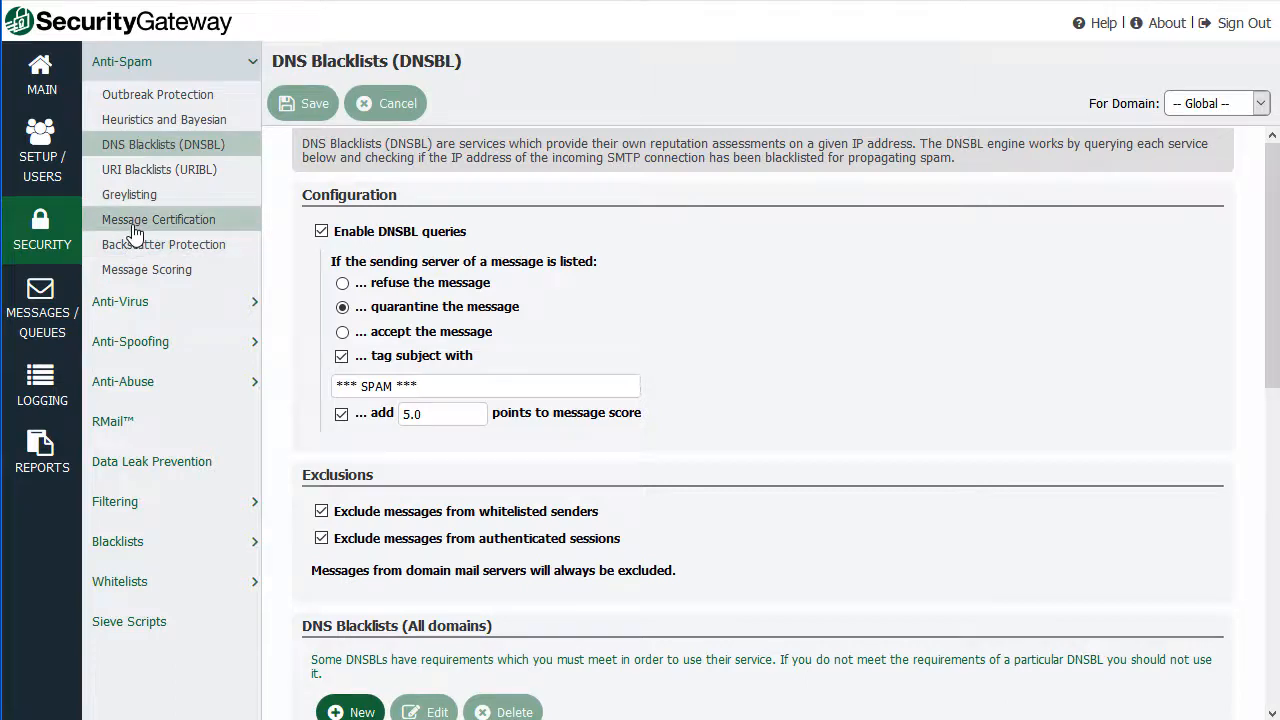
left_click(130, 300)
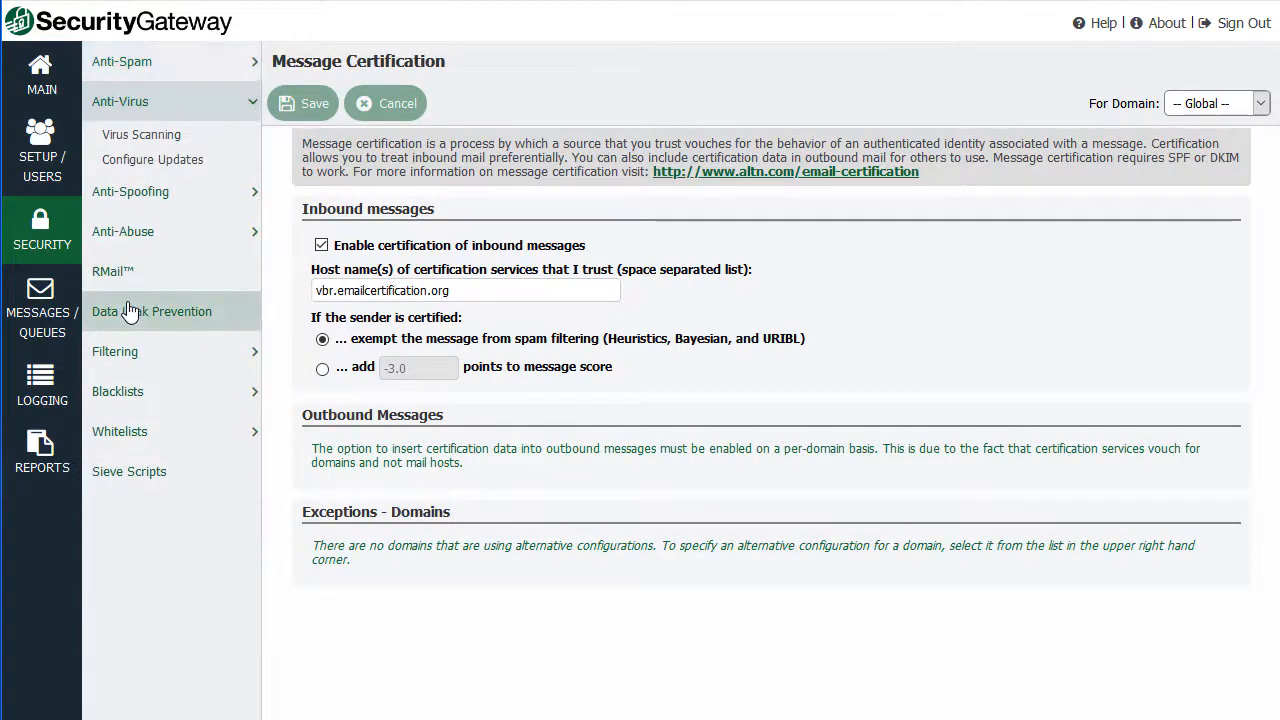
left_click(129, 234)
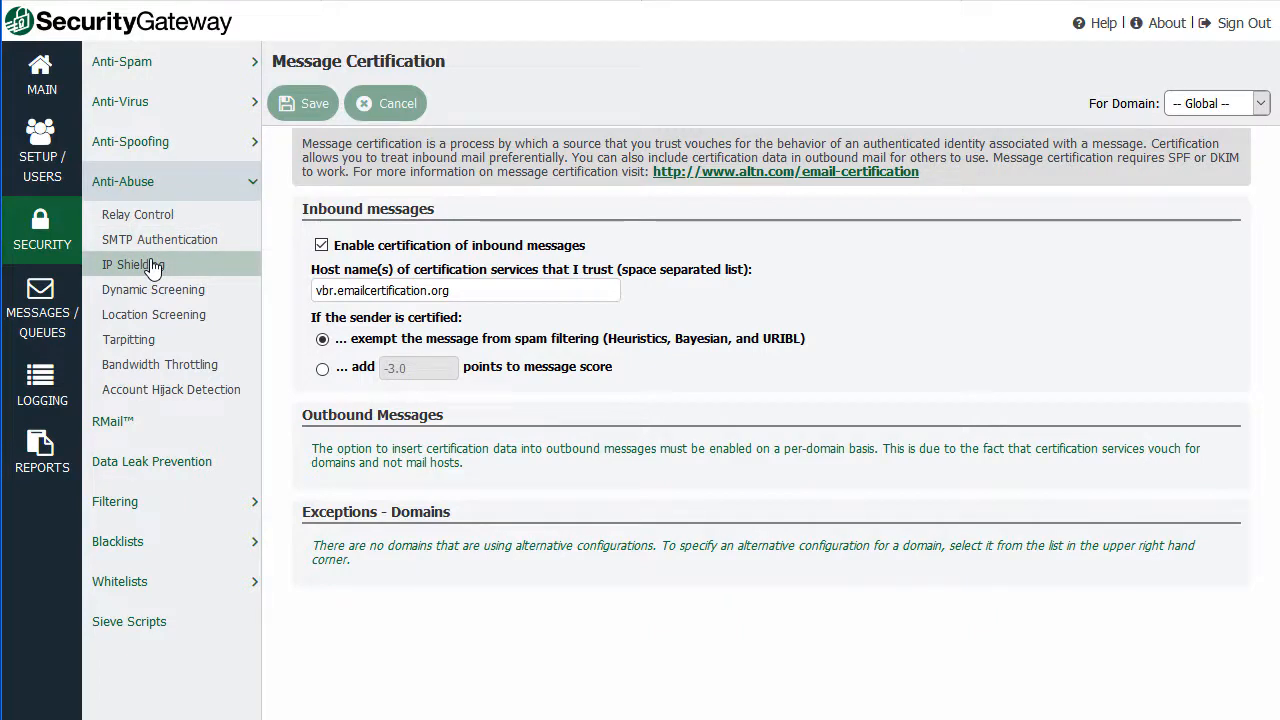
Open the Quarantine Configuration under Mail Configuration and choose to hold quarantined messages on the server.
left_click(40, 168)
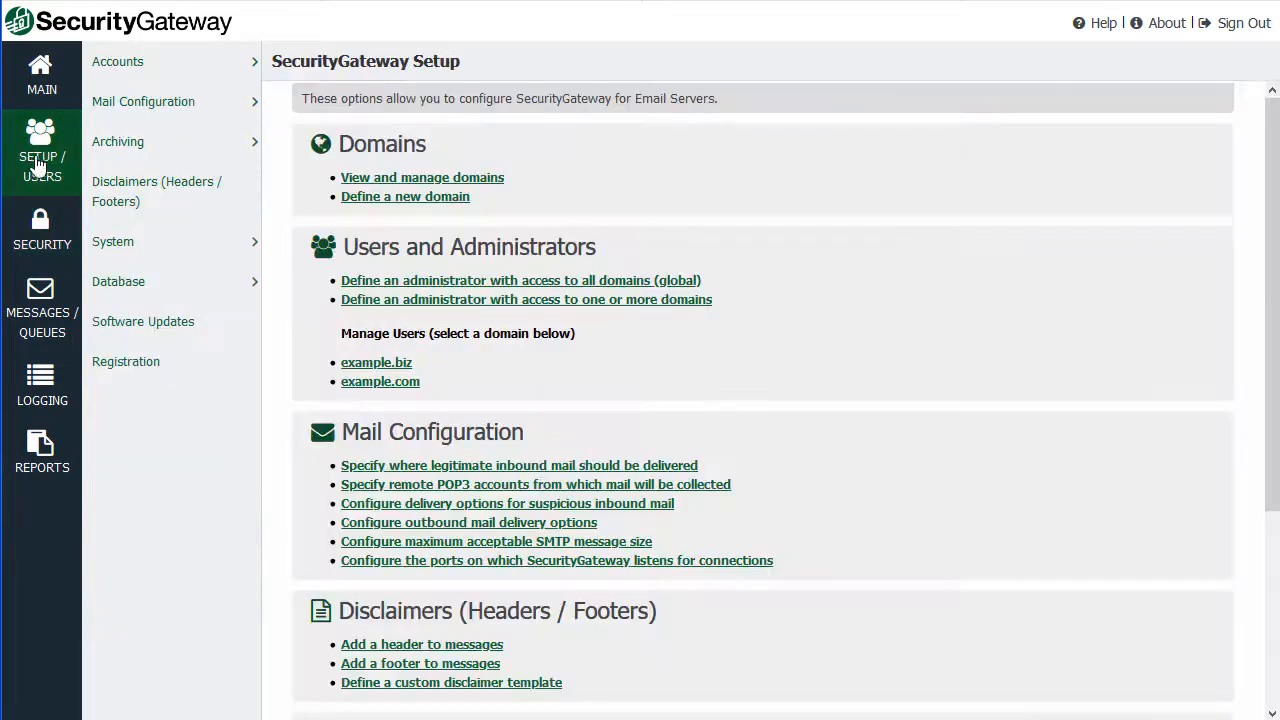
left_click(247, 108)
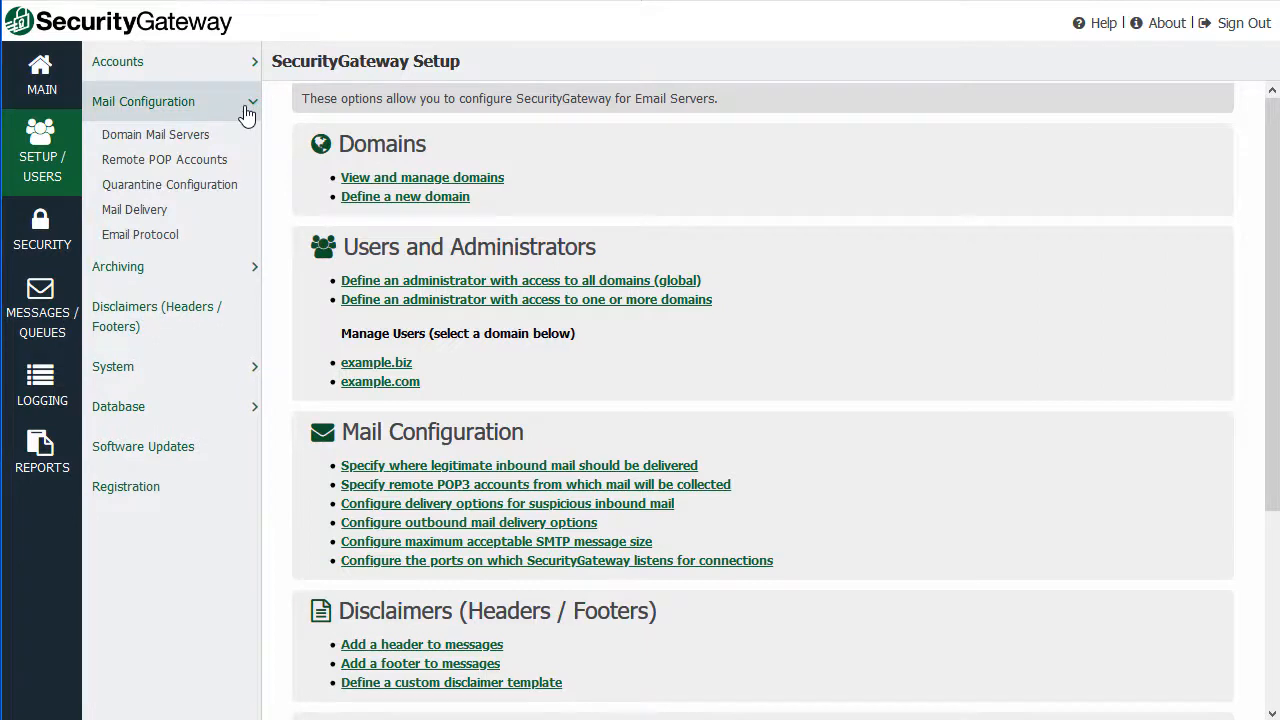
left_click(190, 194)
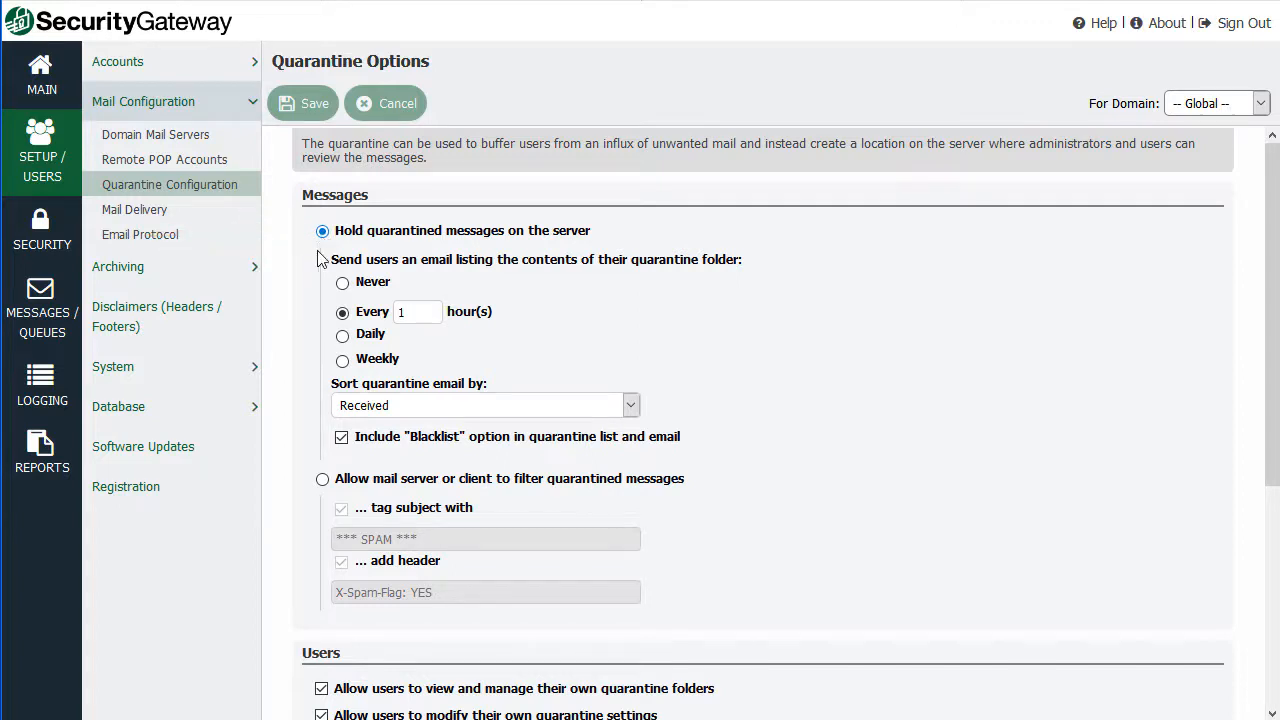
left_click(322, 480)
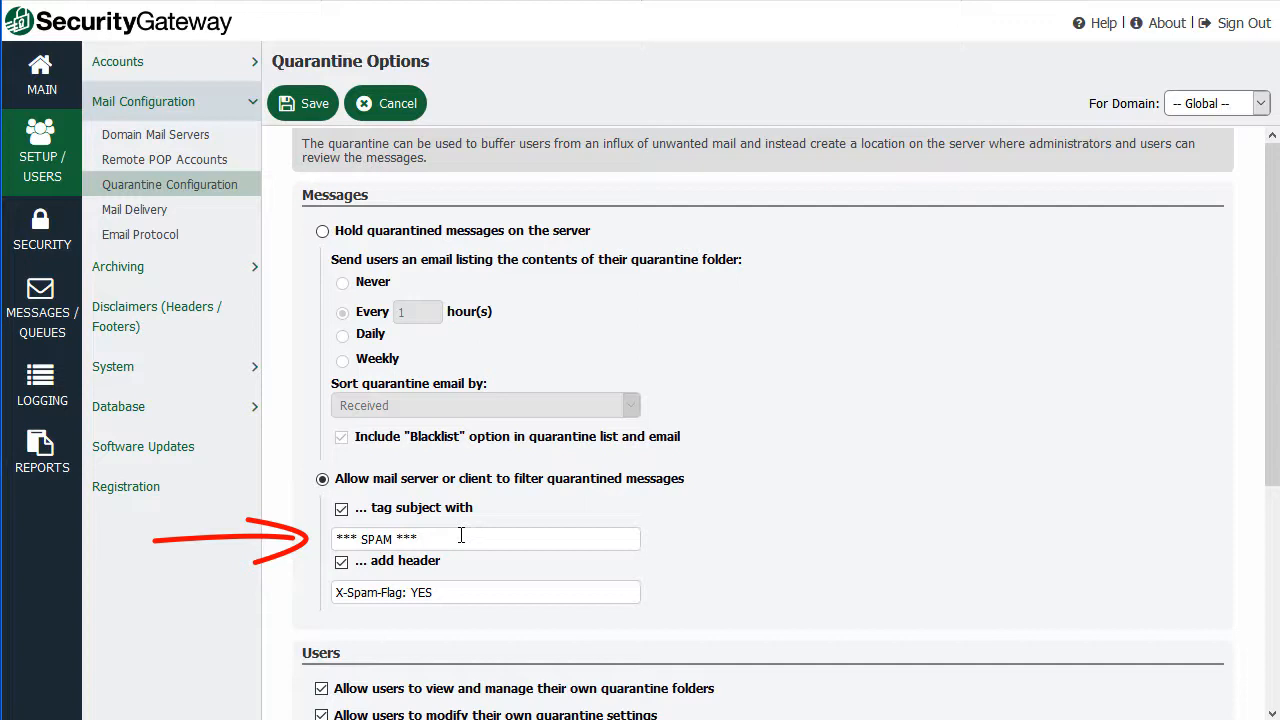
left_click(322, 232)
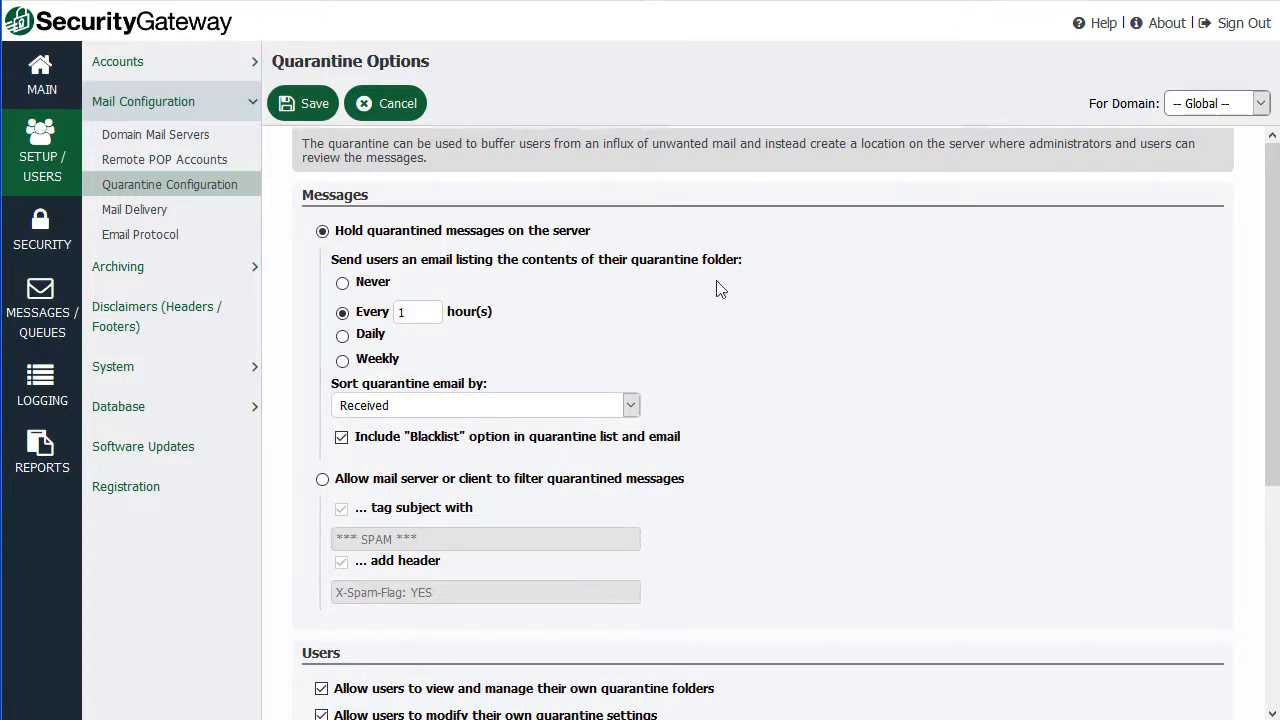
Check the domains available for the quarantine options and review the Users and Administrative Quarantine sections.
left_click(1257, 106)
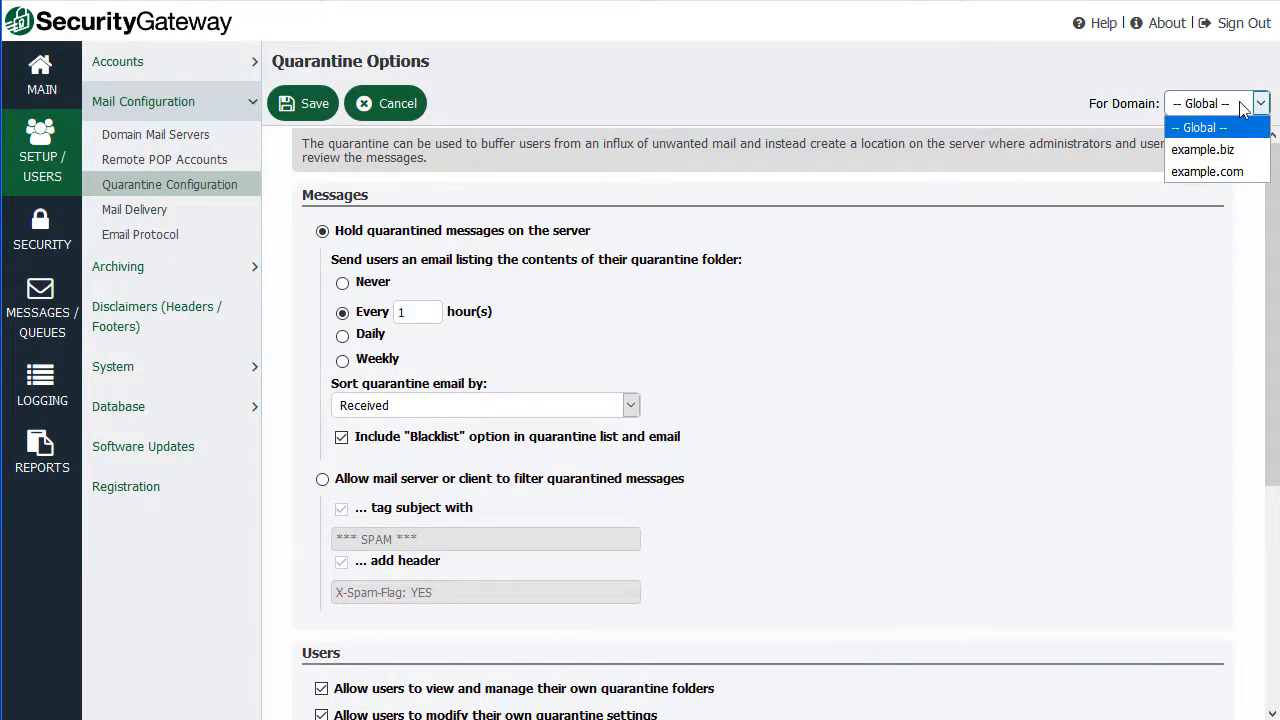
left_click(885, 303)
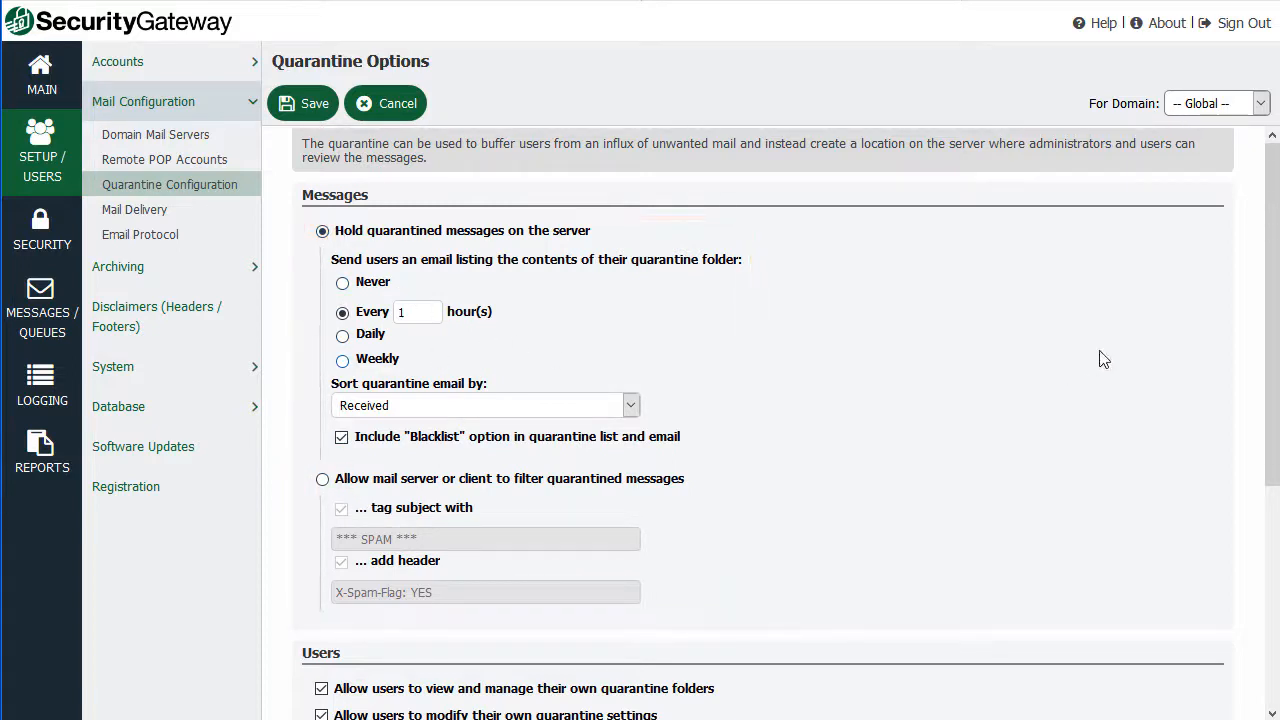
left_click_drag(1275, 210, 1265, 450)
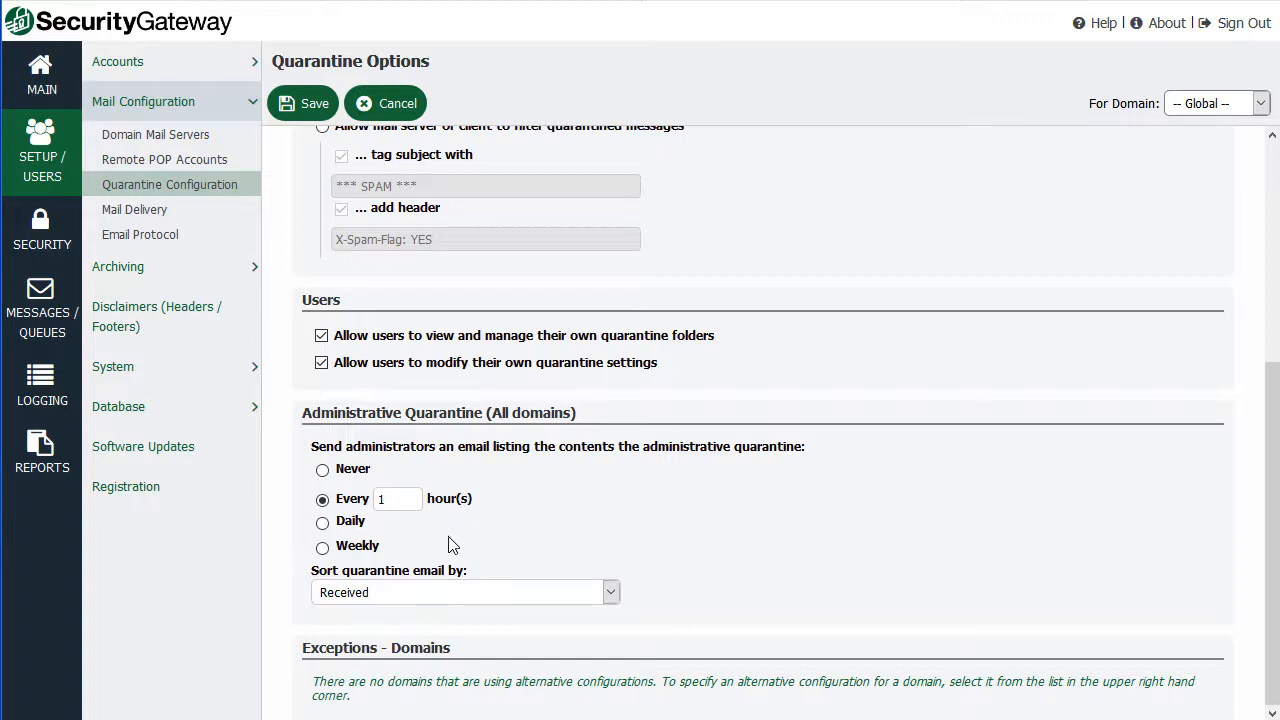
left_click_drag(1270, 568, 1270, 350)
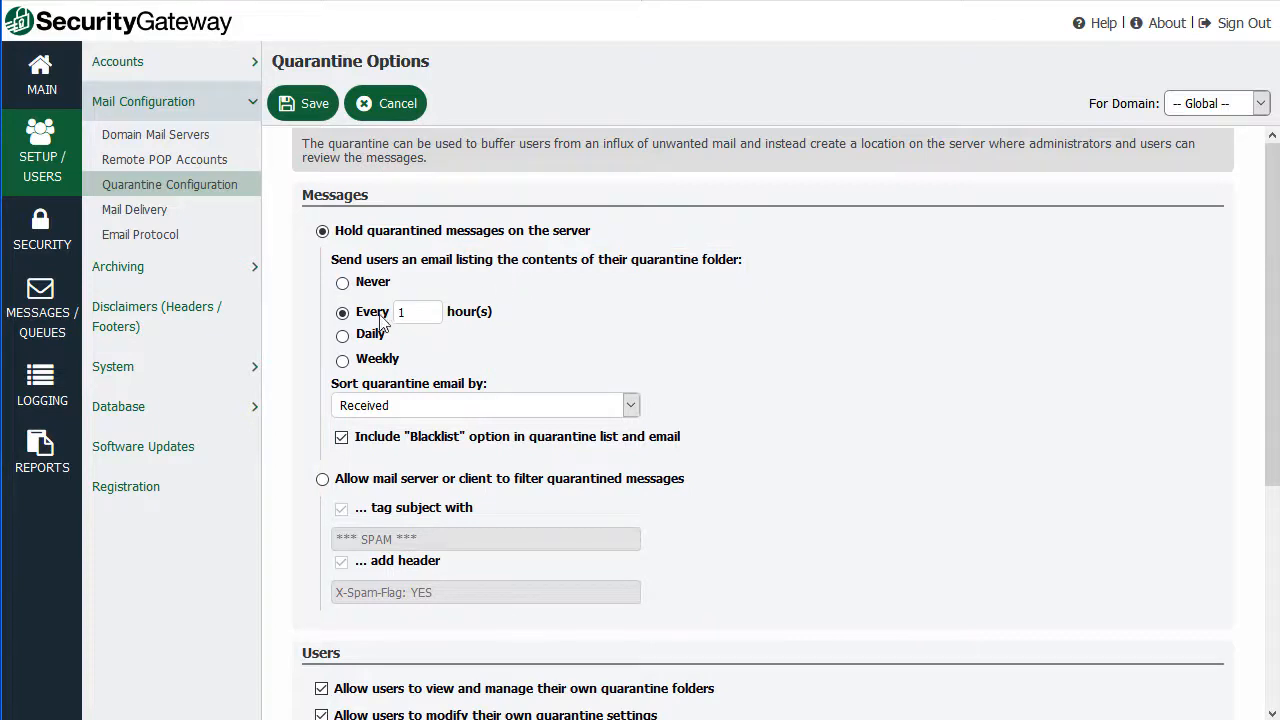
Try the Daily and Weekly intervals for the users' quarantine email, returning the schedule to every 1 hour.
double_click(420, 314)
left_click(343, 337)
left_click(342, 360)
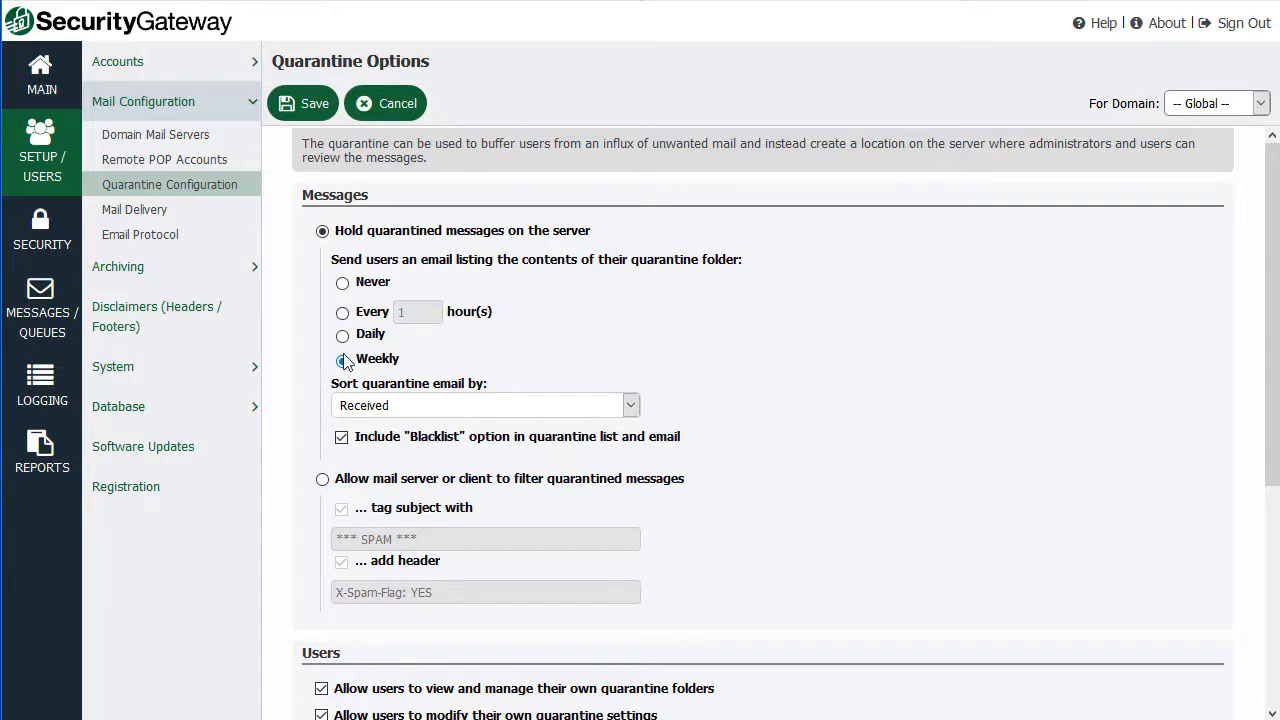
left_click(342, 313)
Review the available sort options for the users' quarantine email.
scroll(343, 316, "down", 1)
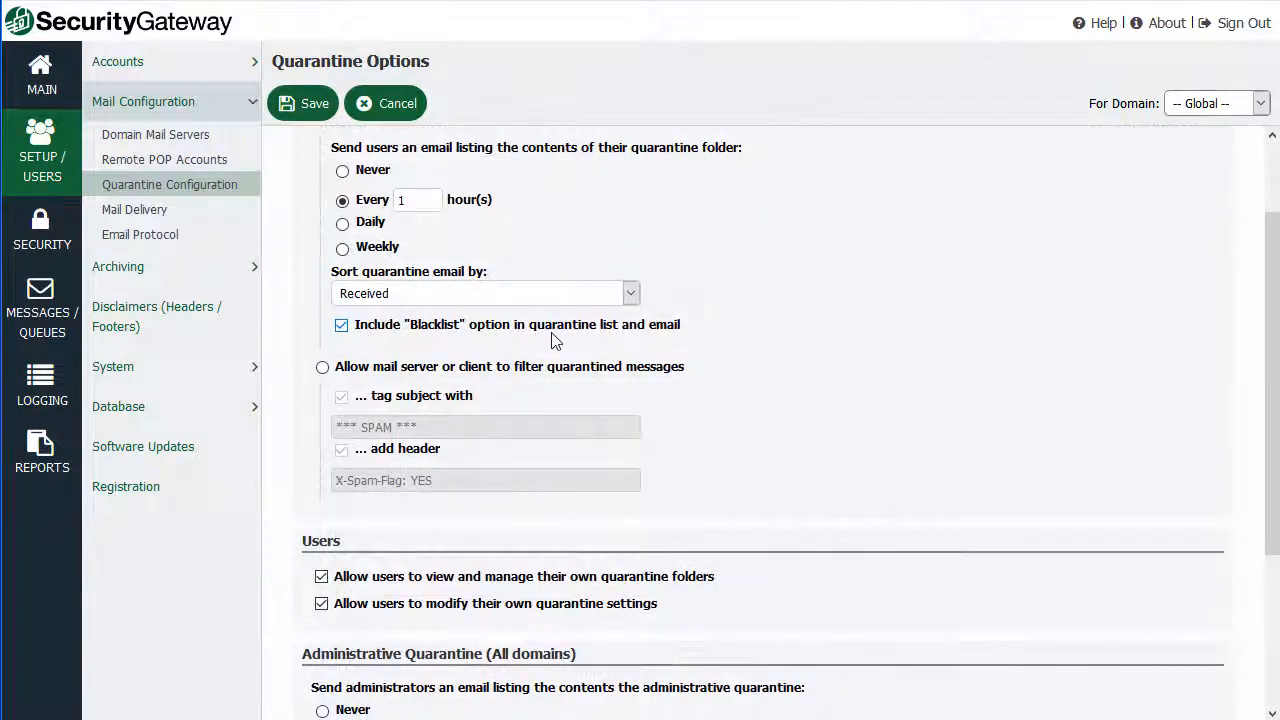
left_click(631, 296)
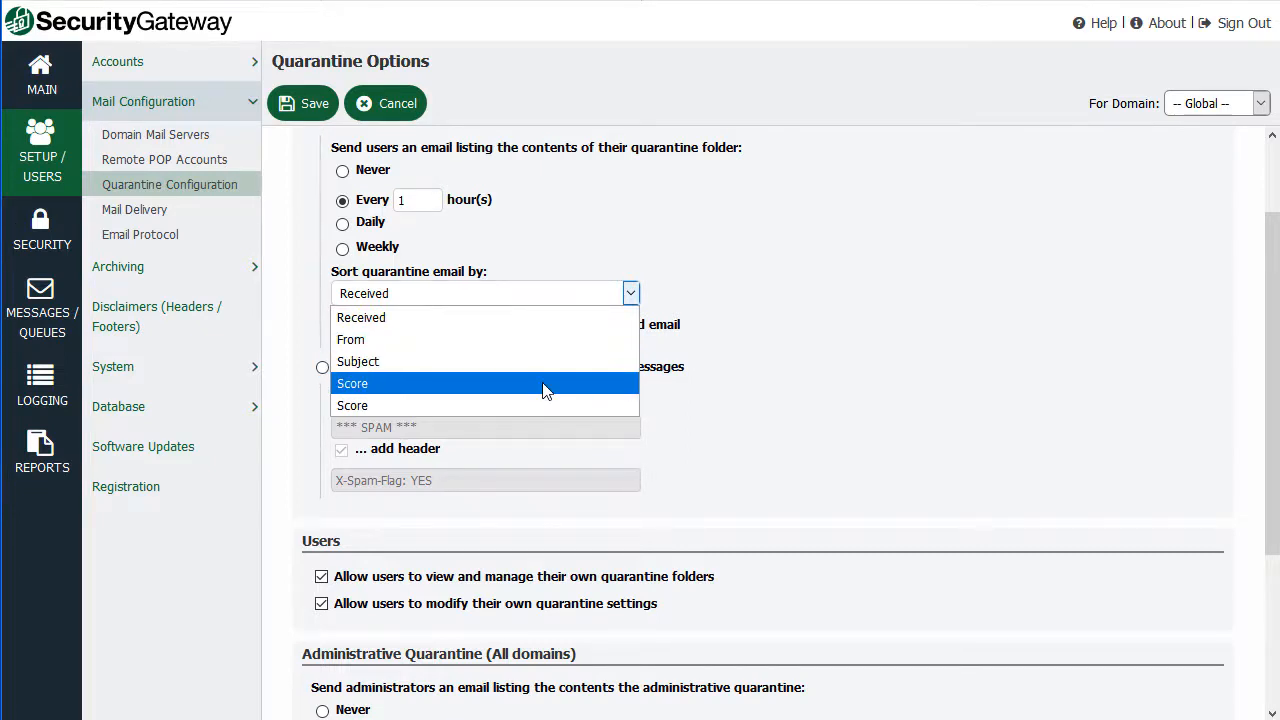
left_click(592, 383)
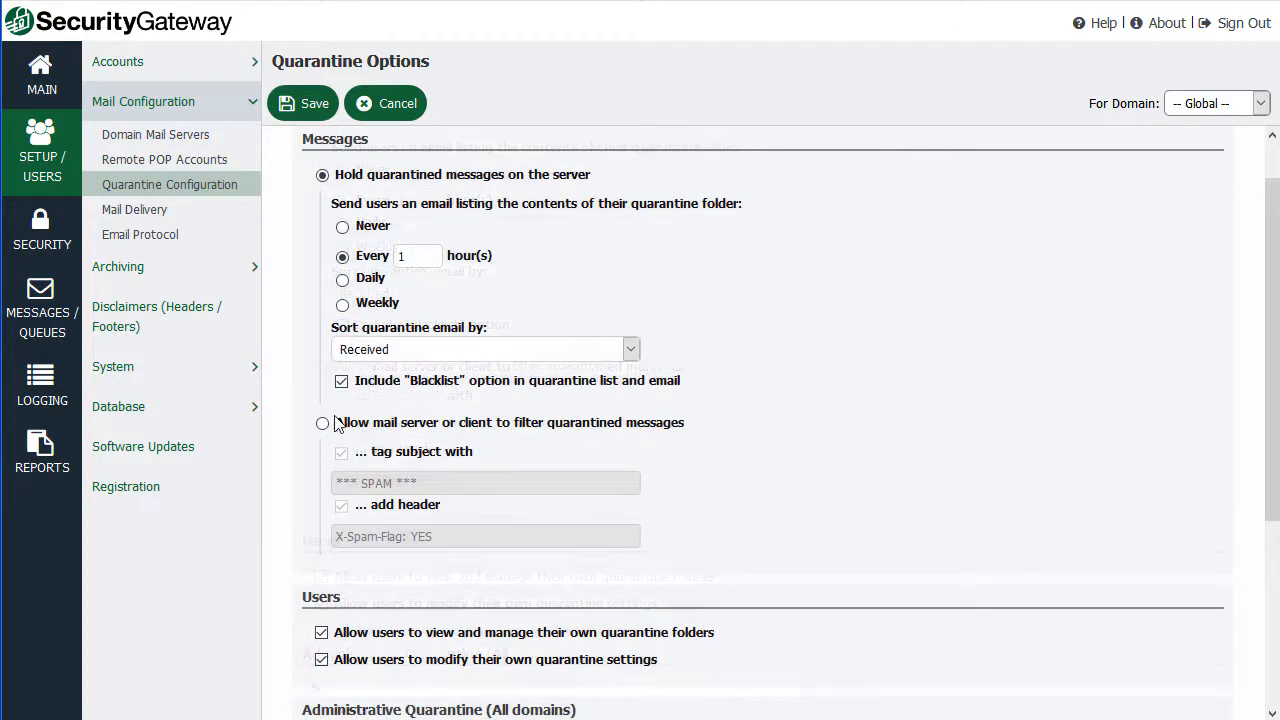
Try letting the mail server or client filter quarantined messages, check its subject tag and header fields, and return to holding messages on the server.
left_click(323, 424)
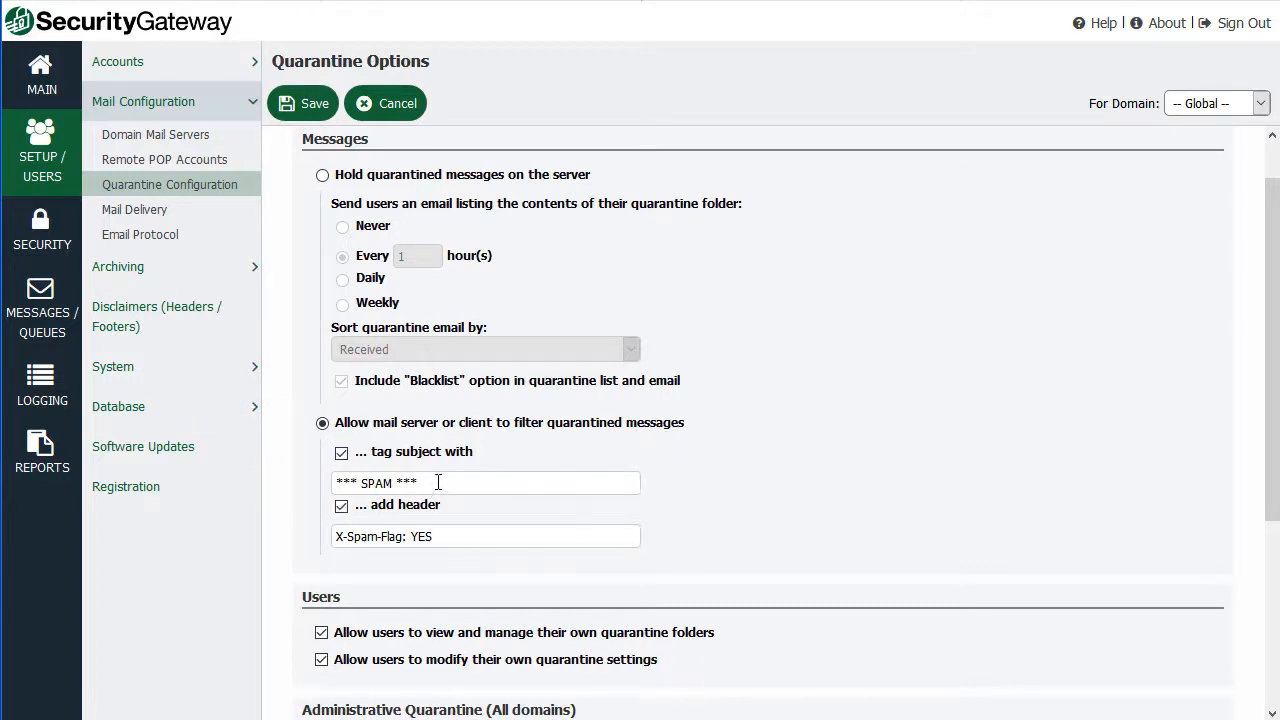
left_click_drag(438, 482, 318, 487)
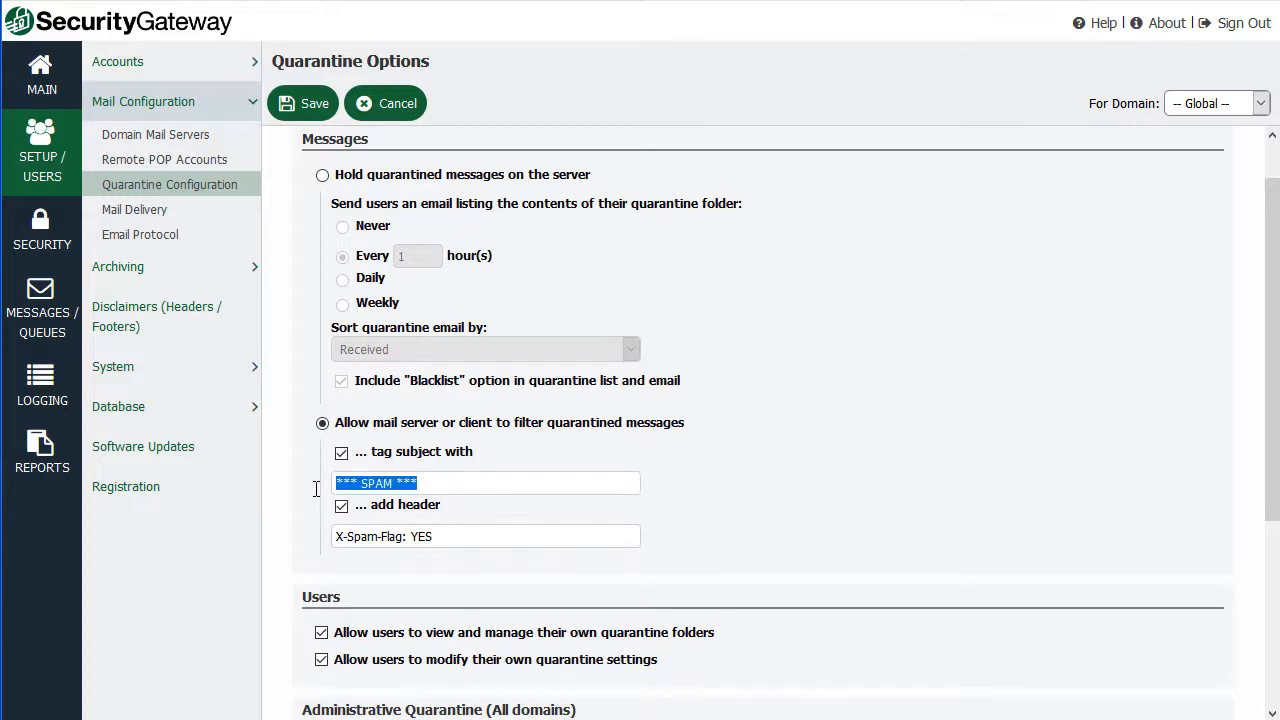
left_click(449, 539)
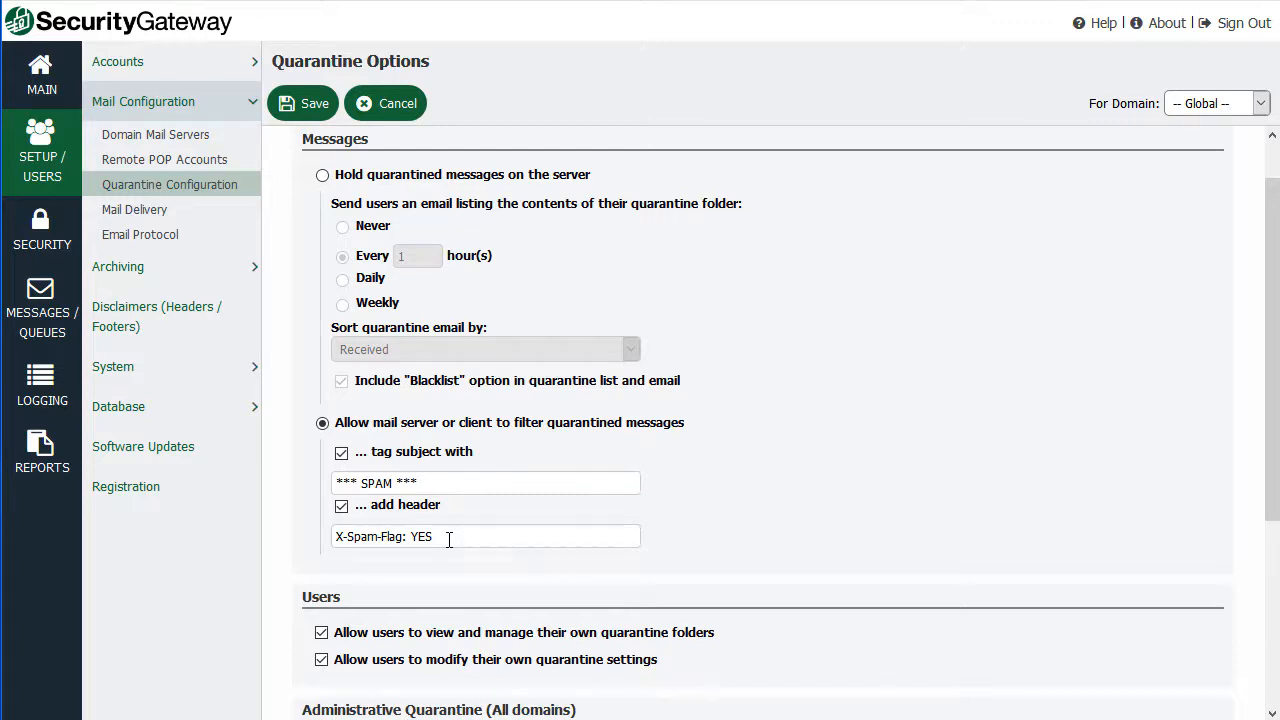
left_click(322, 175)
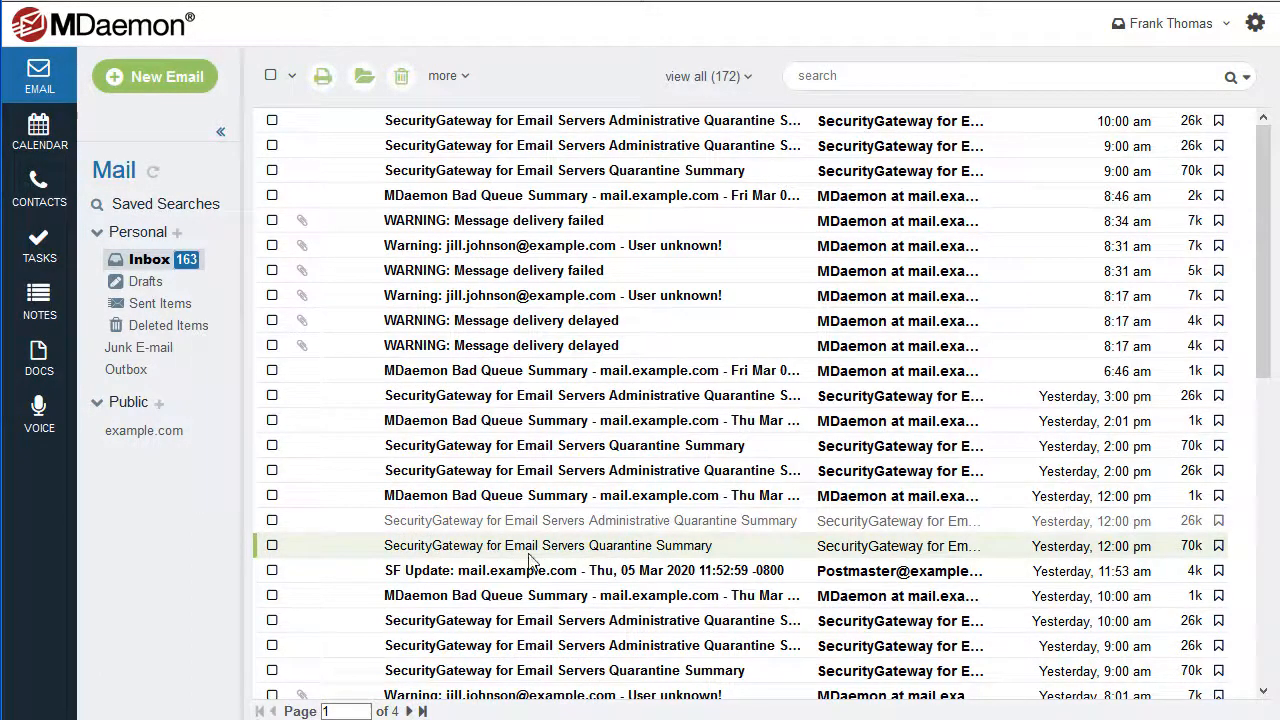
Switch to MDaemon Webmail, open the 12:00 pm Quarantine Summary email and examine its quarantined messages and action links.
double_click(658, 550)
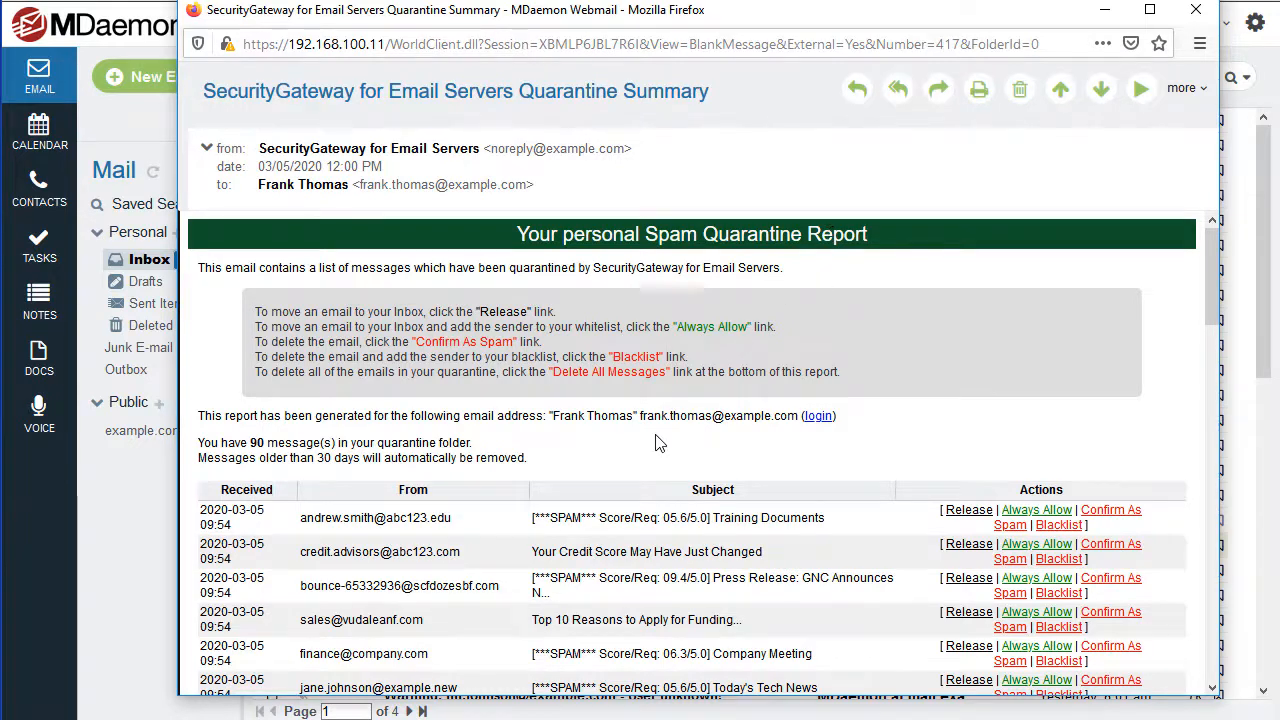
scroll(655, 437, "down", 3)
scroll(657, 441, "down", 1)
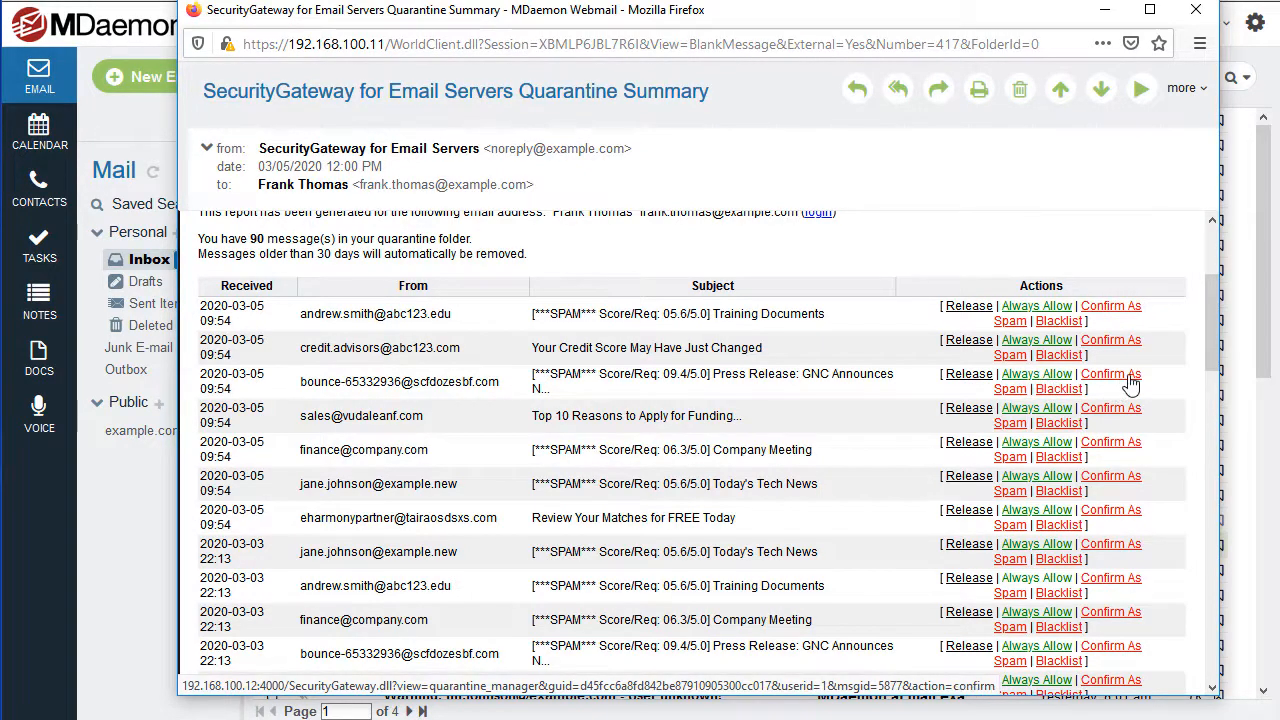
left_click(1060, 390)
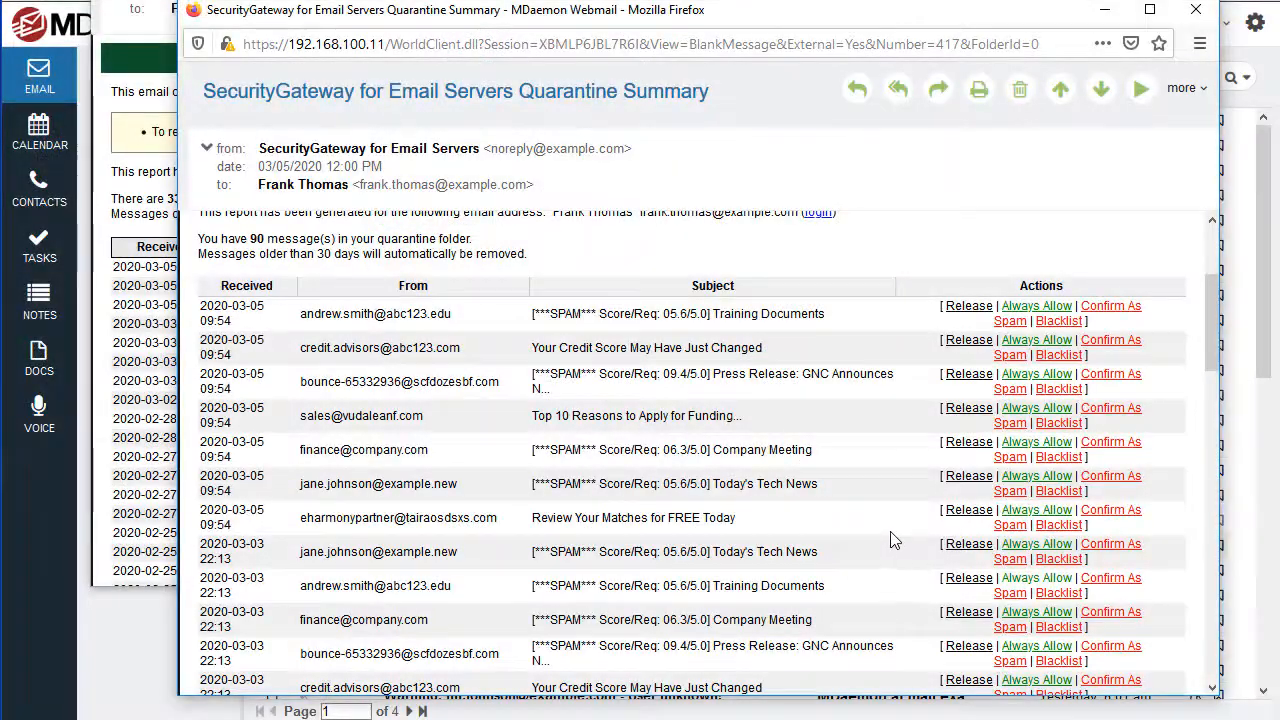
left_click(979, 516)
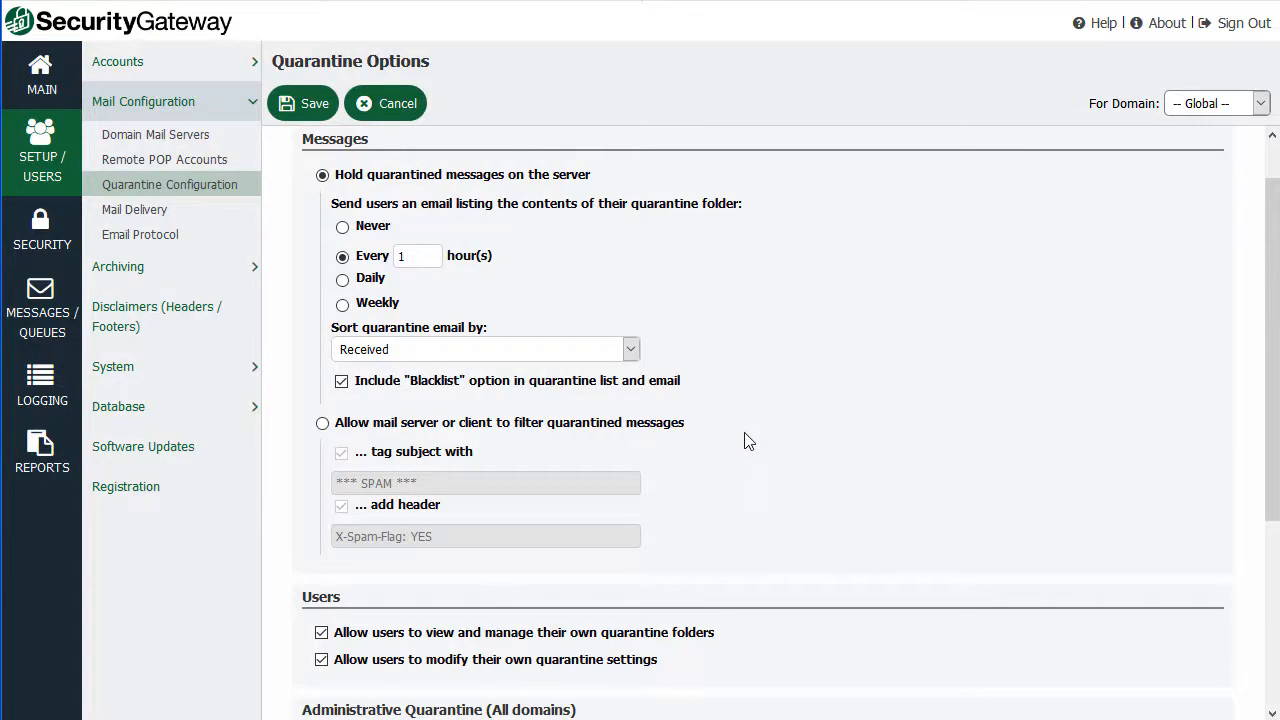
In the user's SecurityGateway account settings, allow the user to specify their own quarantine settings.
scroll(745, 440, "down", 3)
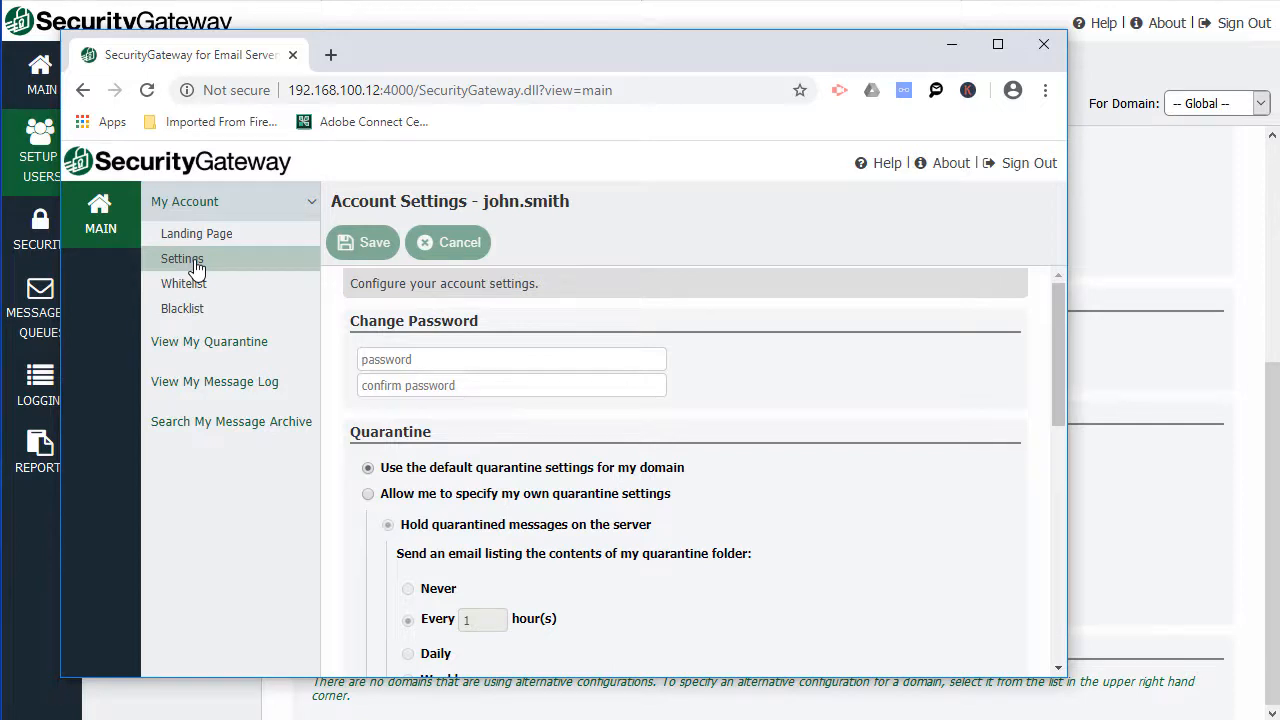
left_click(367, 494)
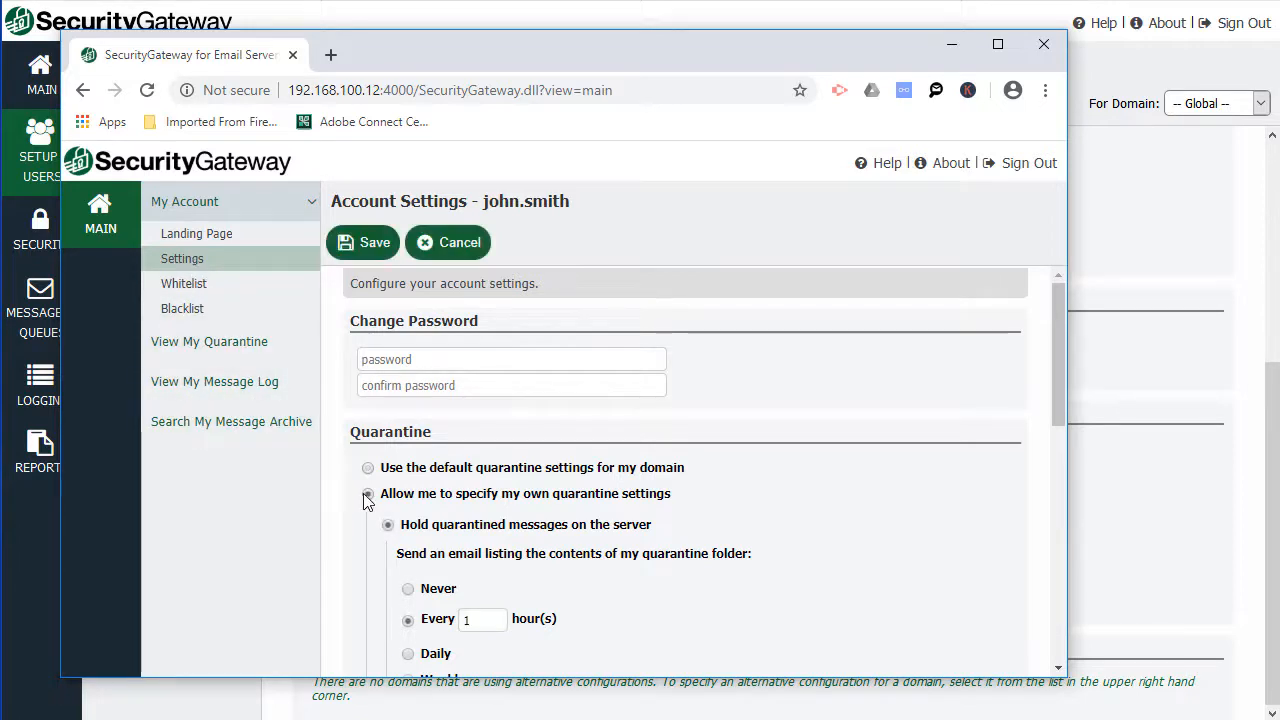
left_click(368, 468)
left_click(368, 494)
scroll(367, 497, "down", 1)
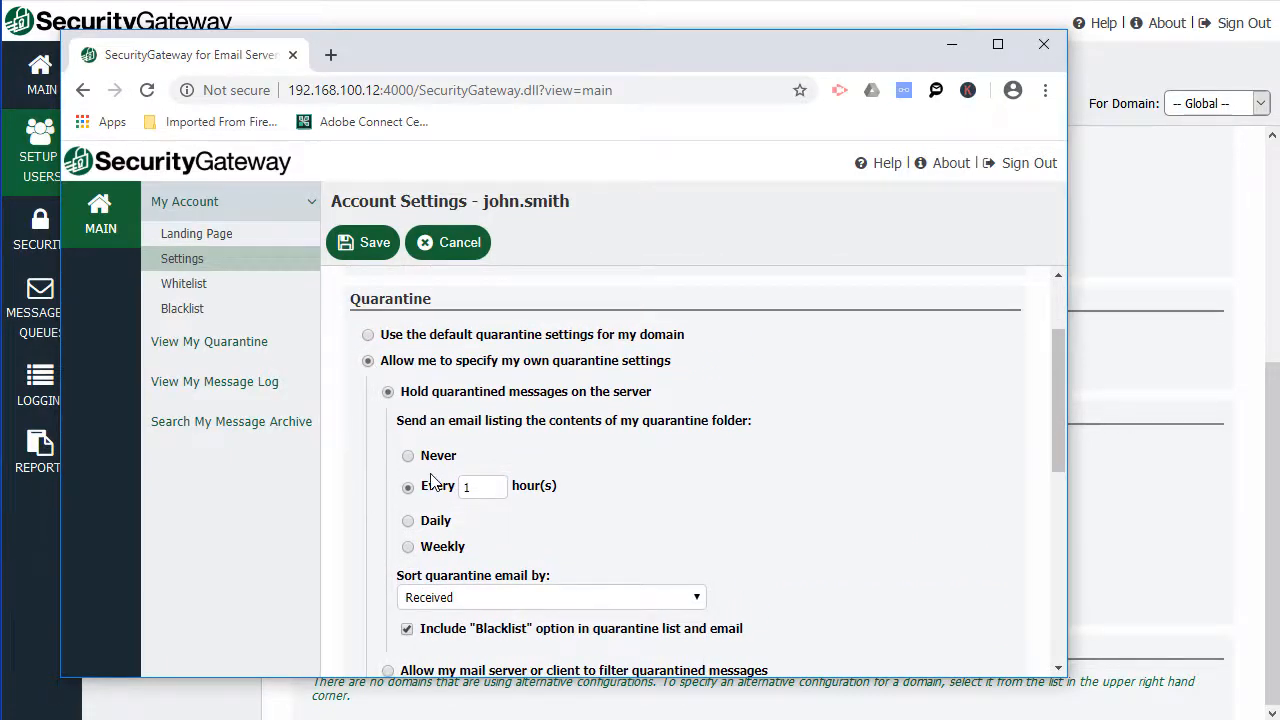
scroll(434, 483, "down", 2)
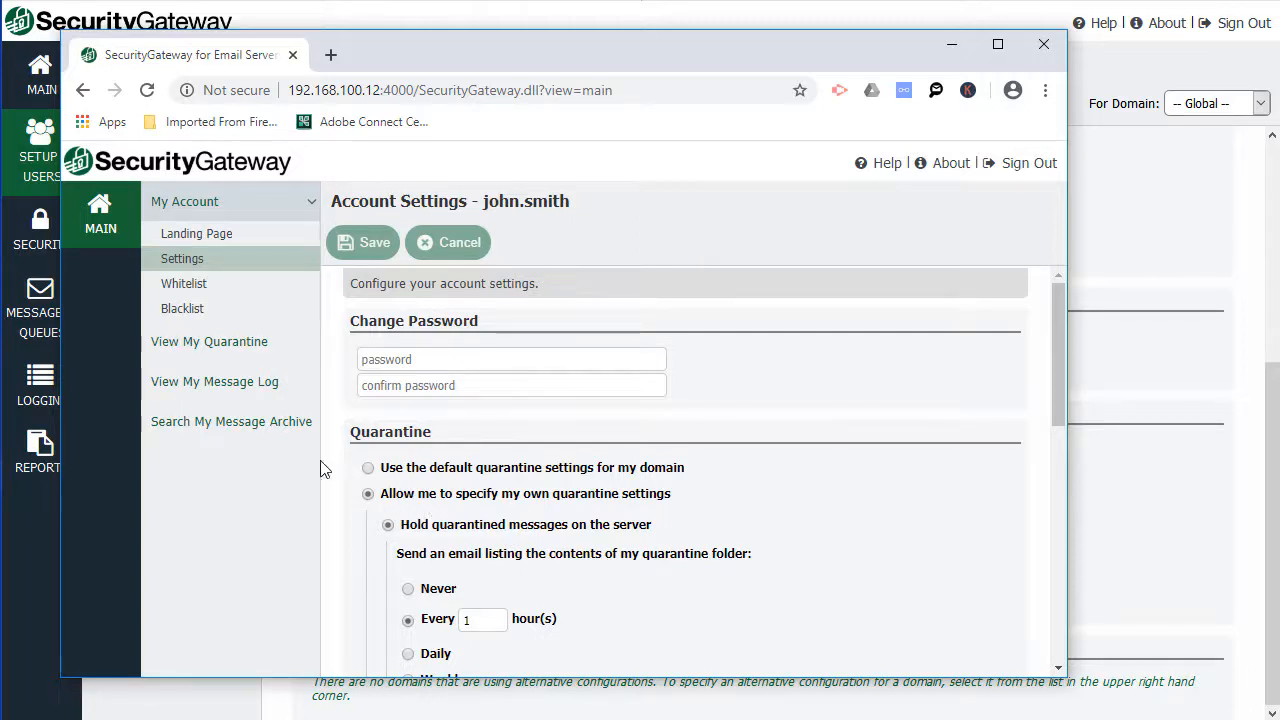
left_click(183, 347)
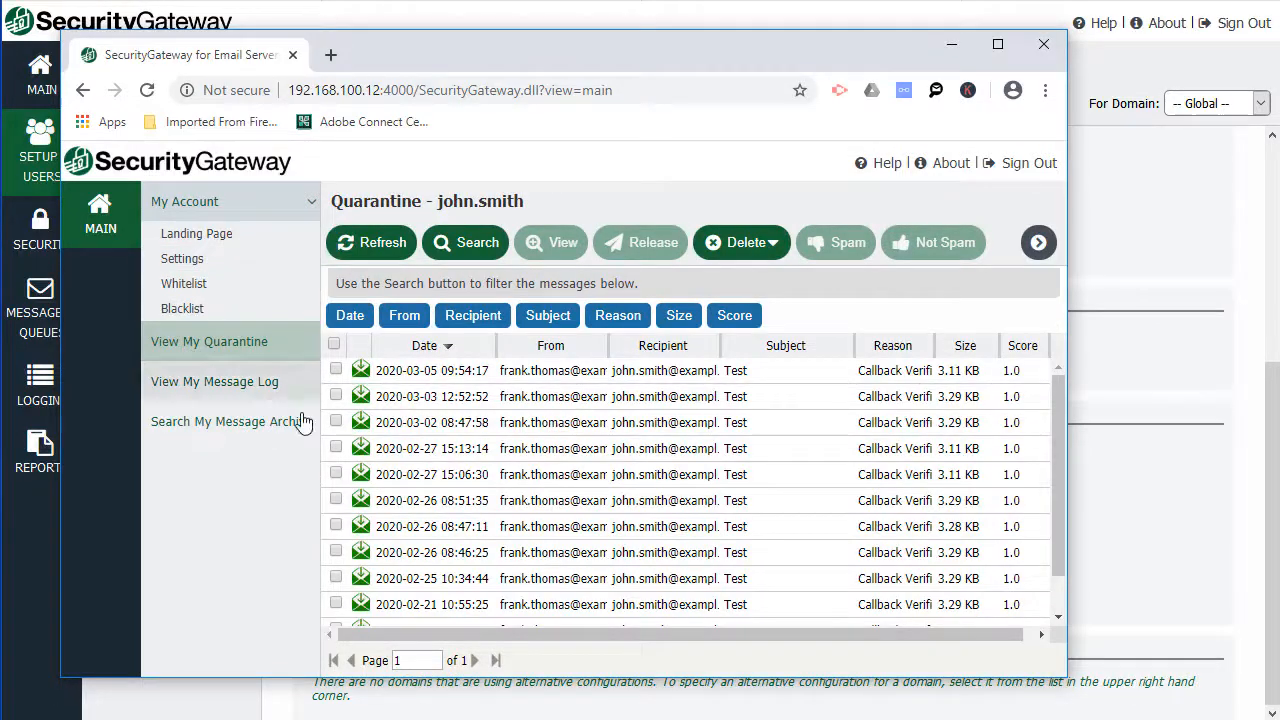
left_click(543, 422)
left_click(544, 450)
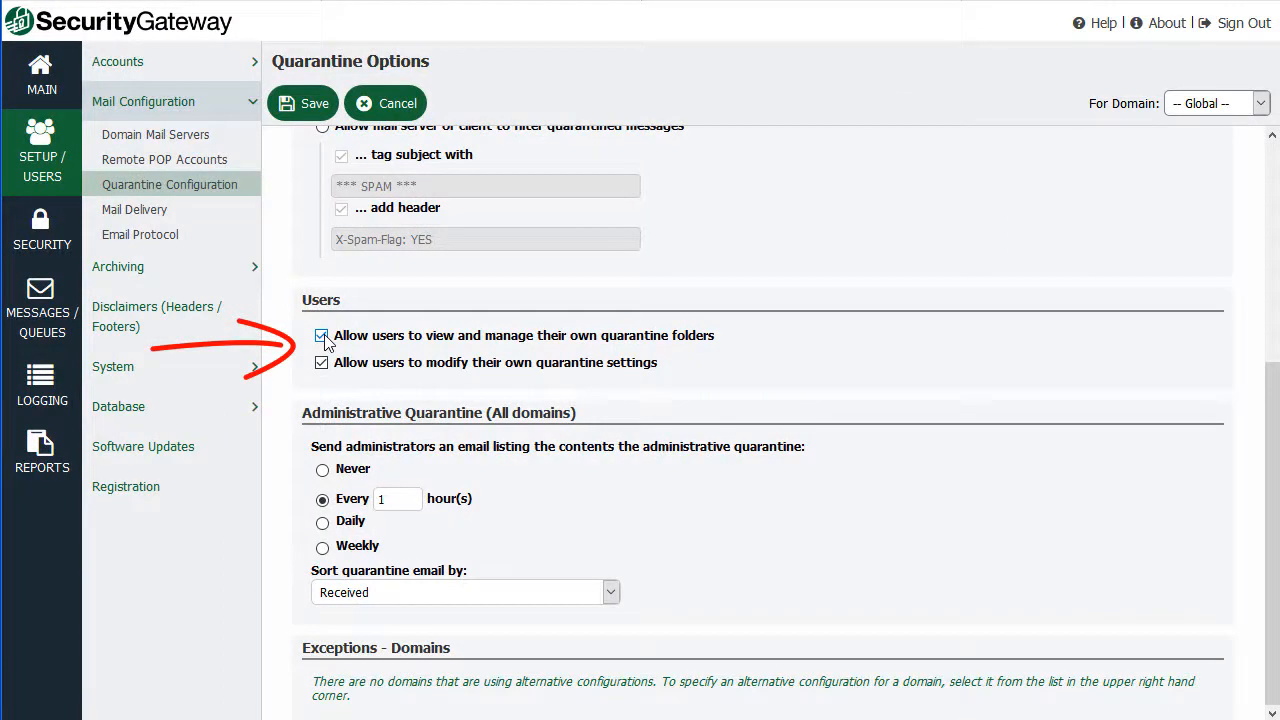
Disallow users from managing their quarantine folders and modifying their quarantine settings, save the options, and return to the user's quarantine window.
left_click(313, 103)
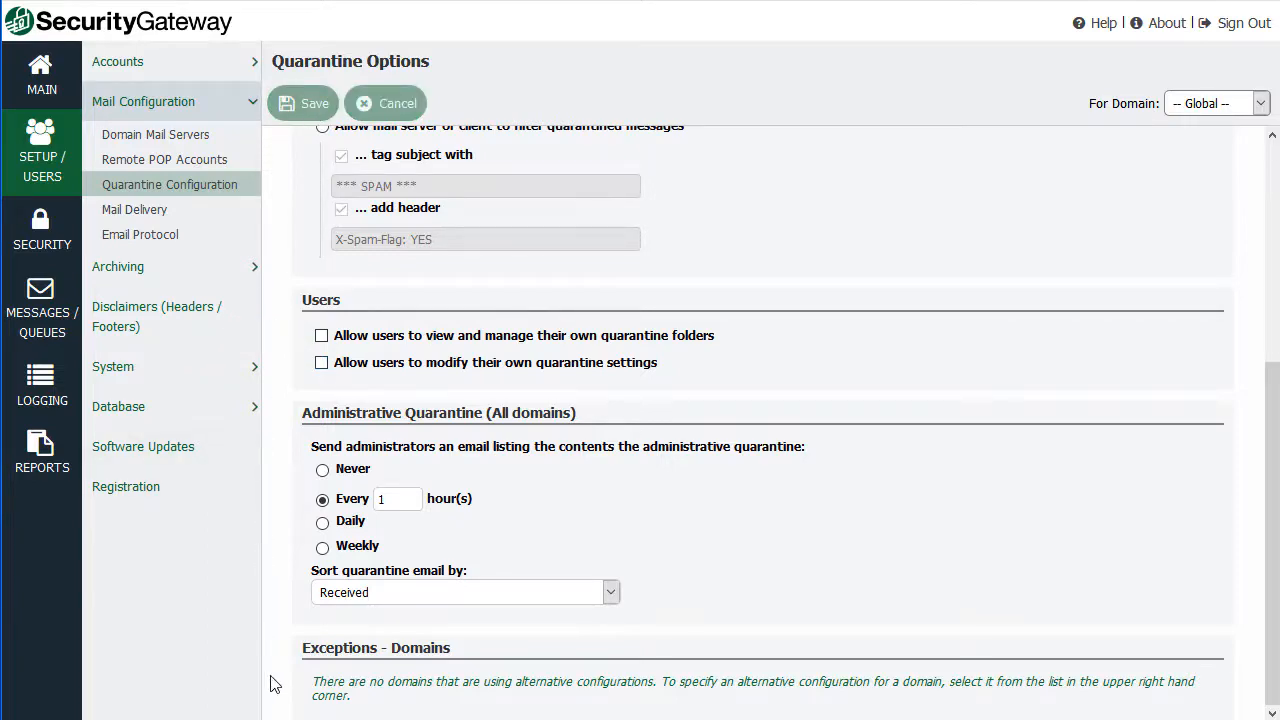
key("alt+Tab")
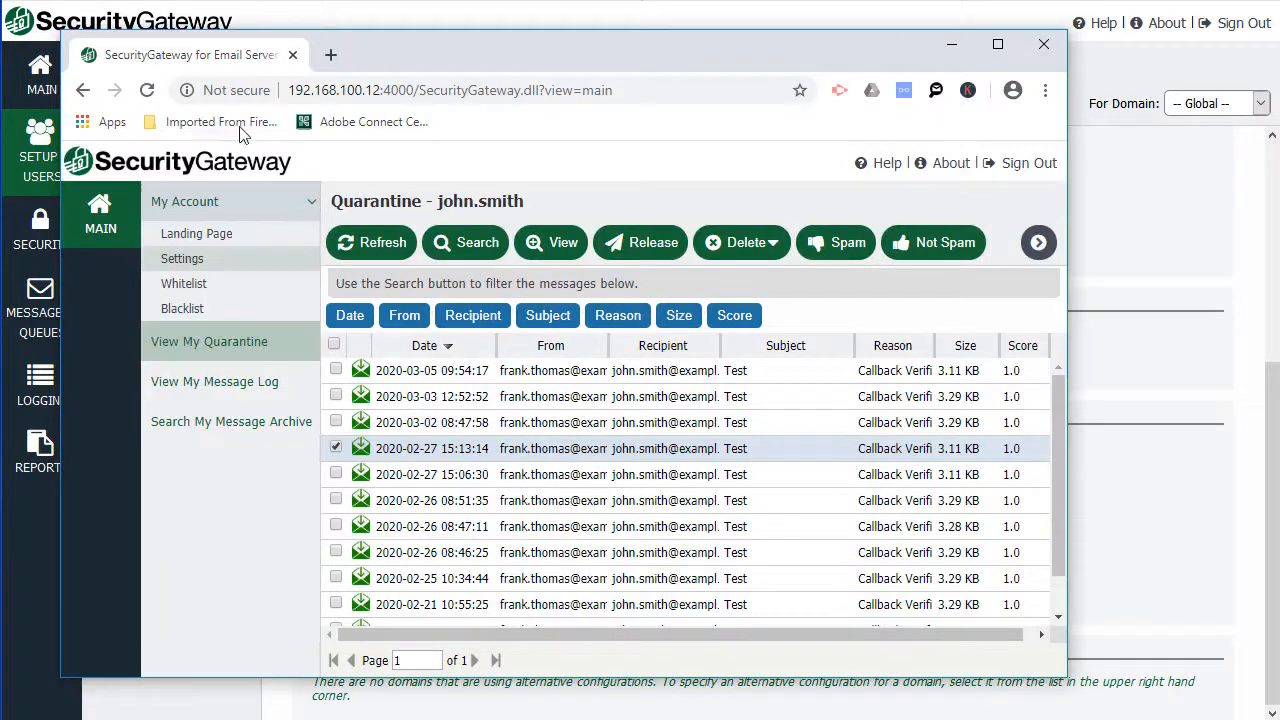
Reload the user's SecurityGateway page and open the account settings to check the available quarantine options.
left_click(148, 90)
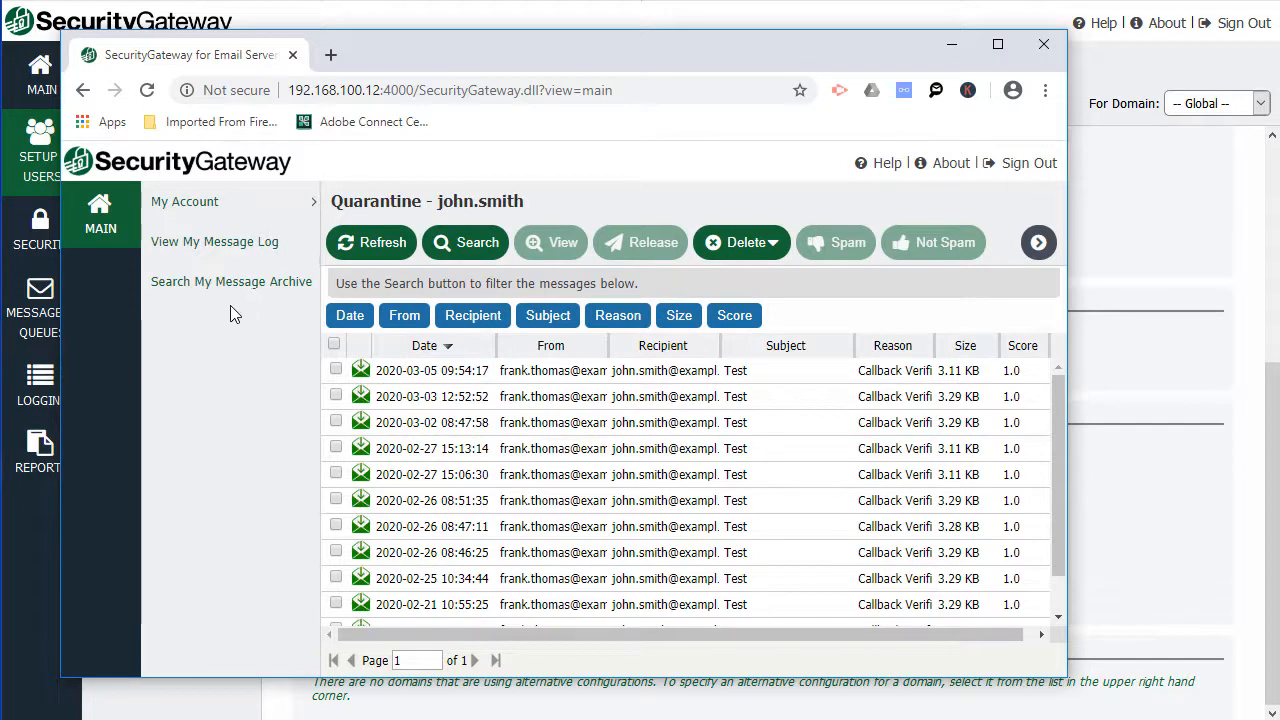
left_click(312, 207)
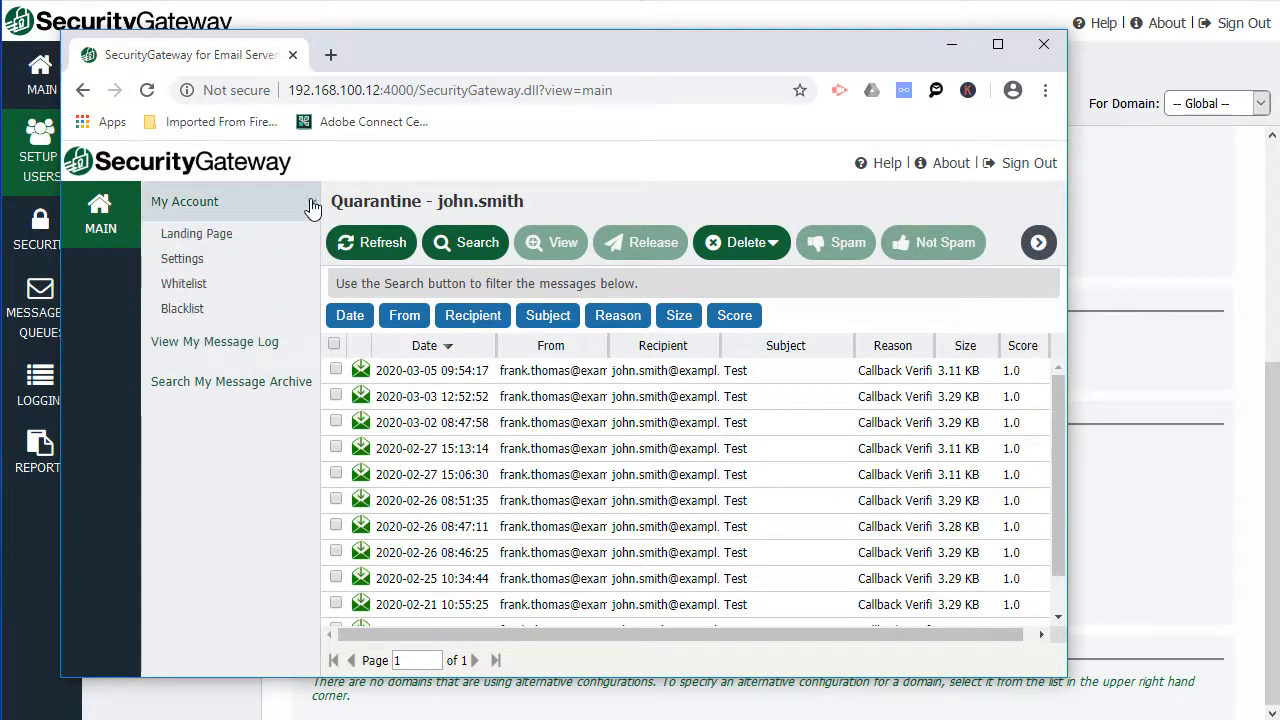
left_click(184, 262)
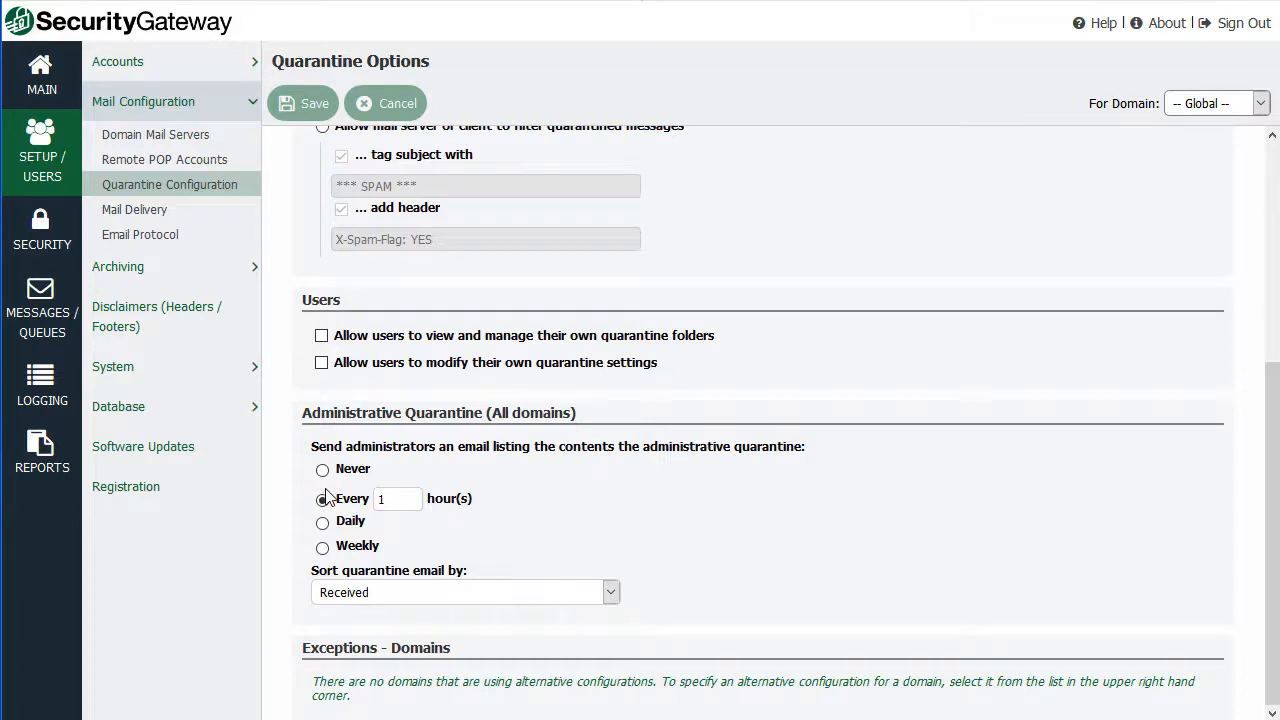
View the sort choices for the administrative quarantine email, and open yesterday's 12:00 pm Administrative Quarantine Summary in MDaemon Webmail.
left_click(604, 596)
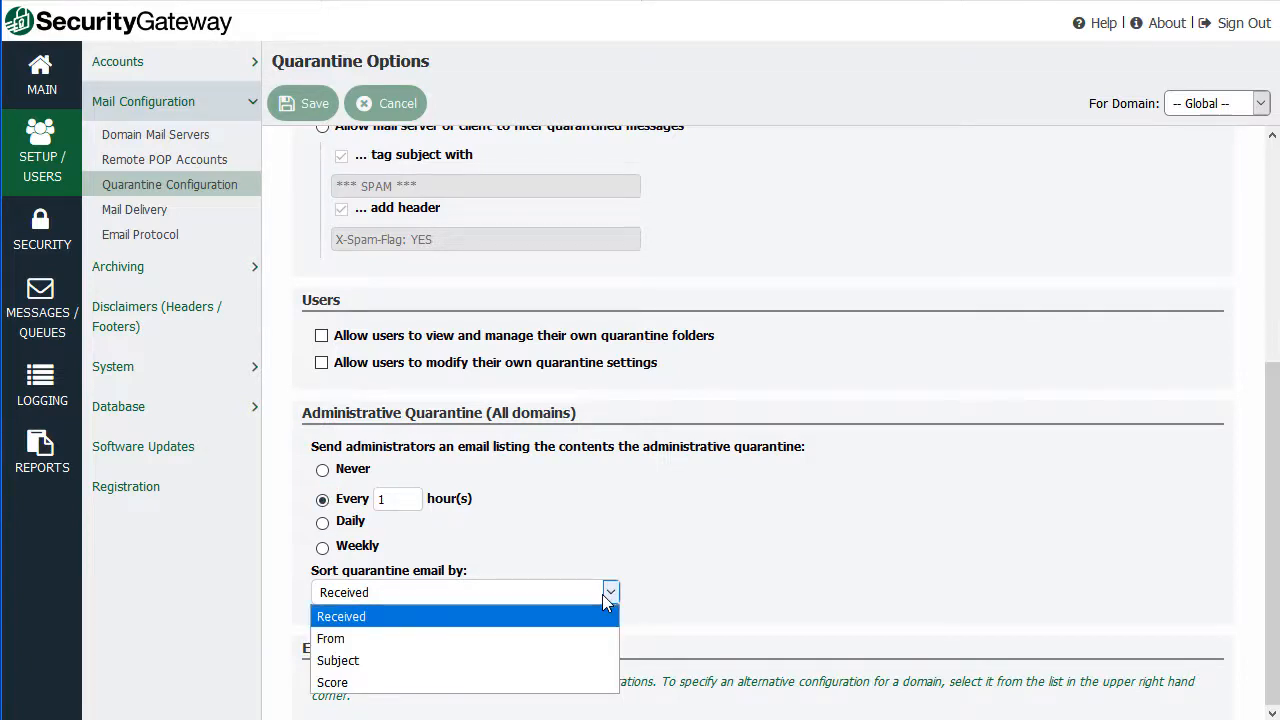
left_click(604, 598)
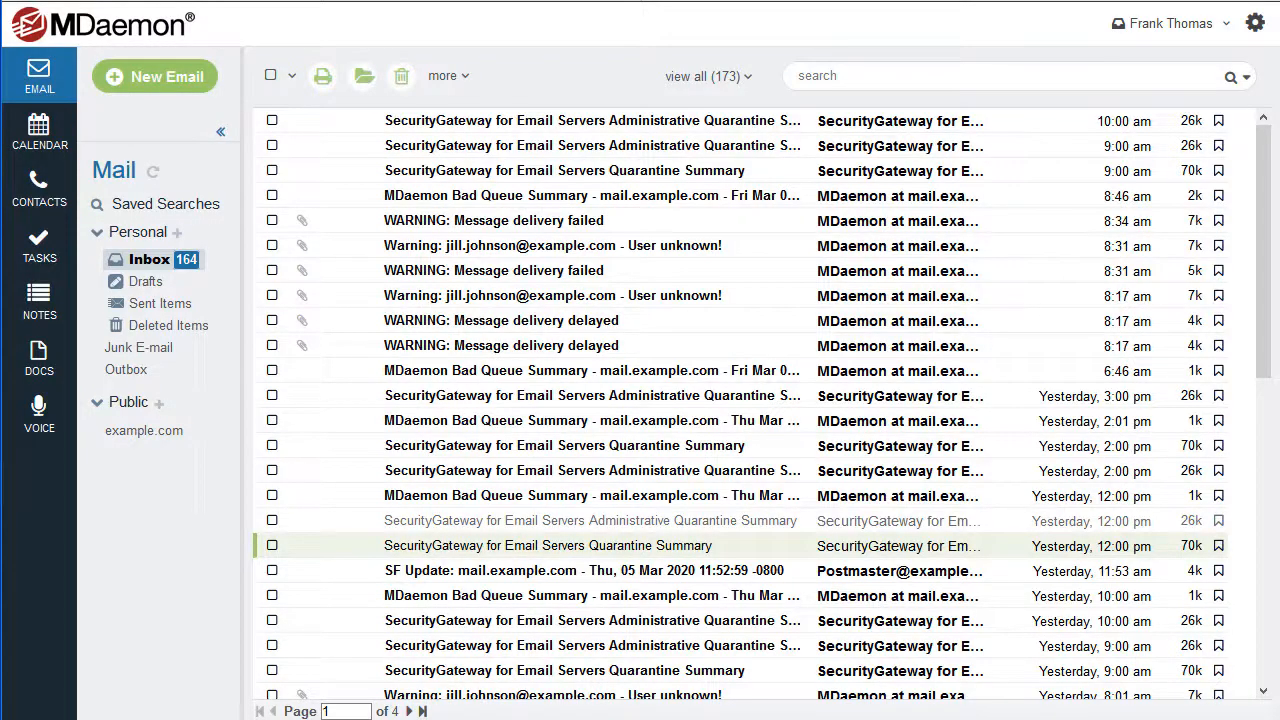
double_click(550, 520)
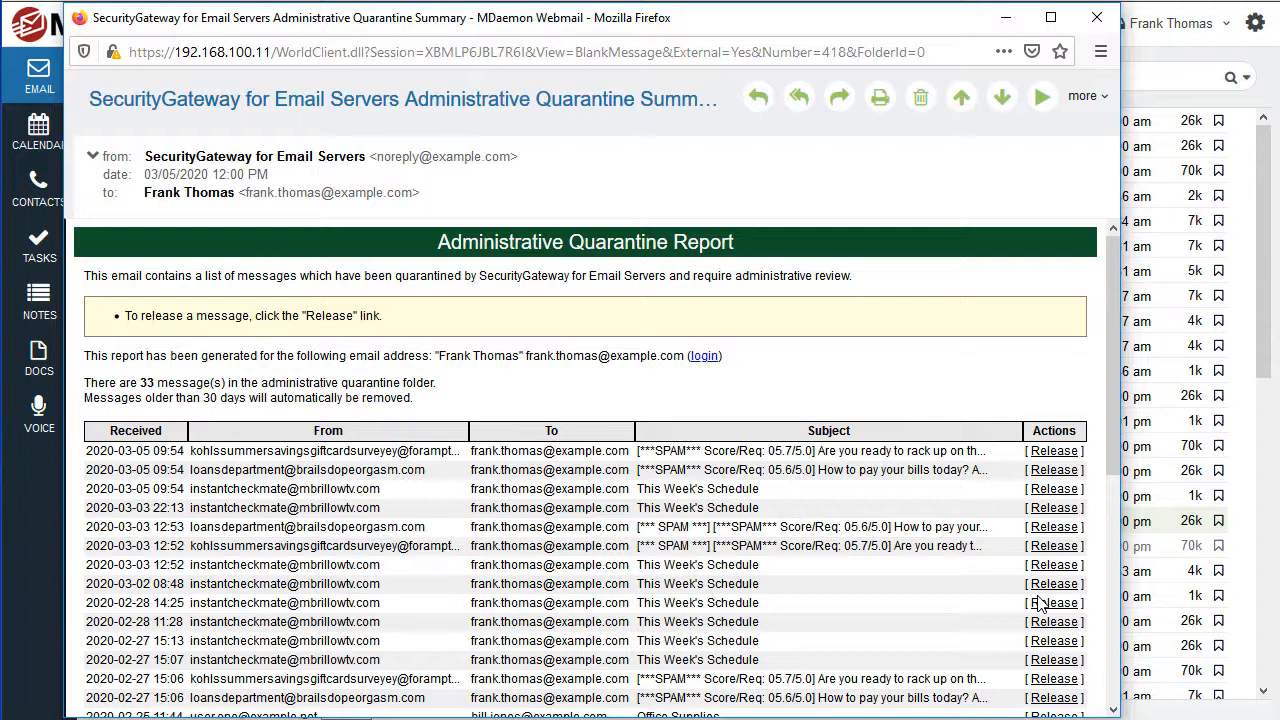
Sign in to SecurityGateway through the administrative quarantine report's login link and open the Security section.
left_click(699, 362)
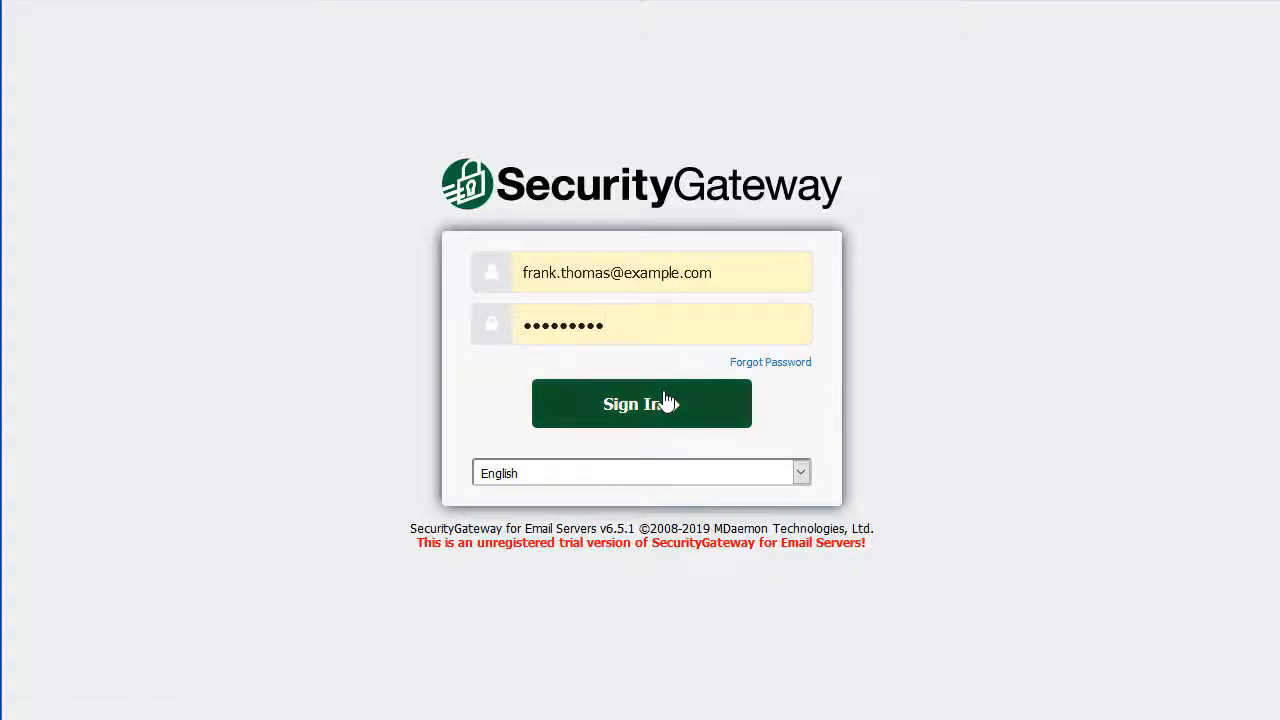
left_click(667, 402)
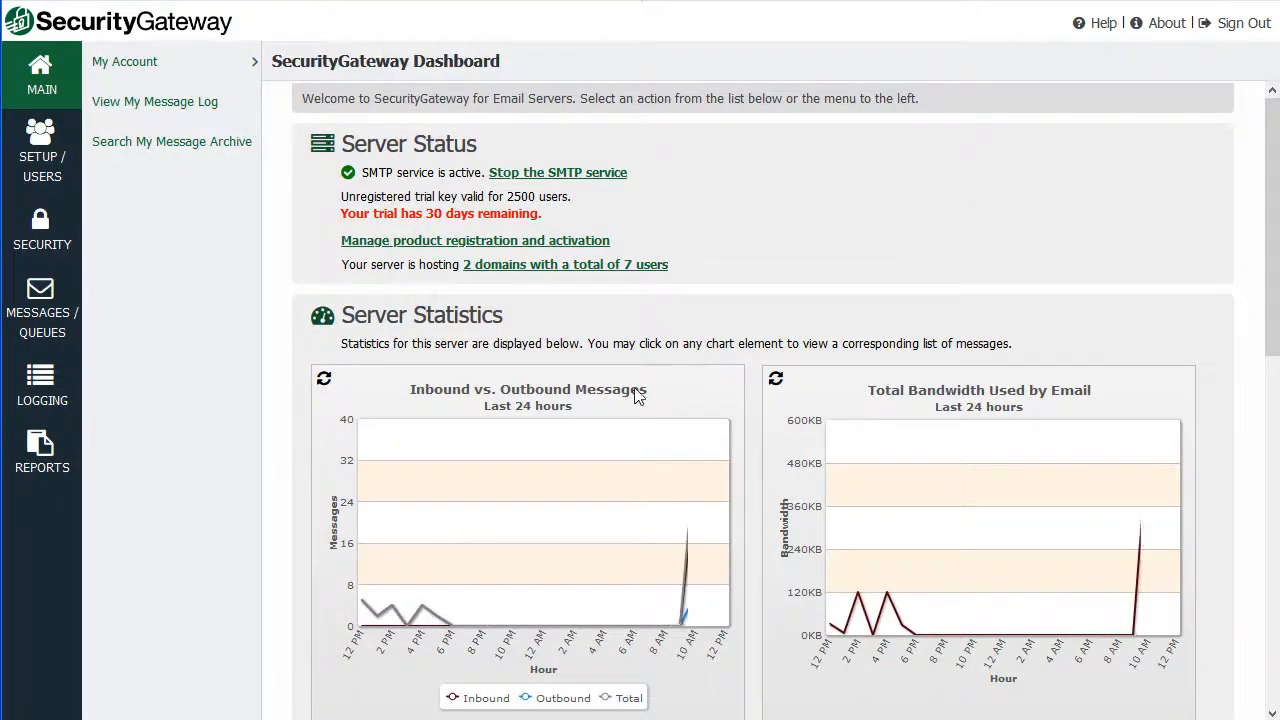
left_click(46, 238)
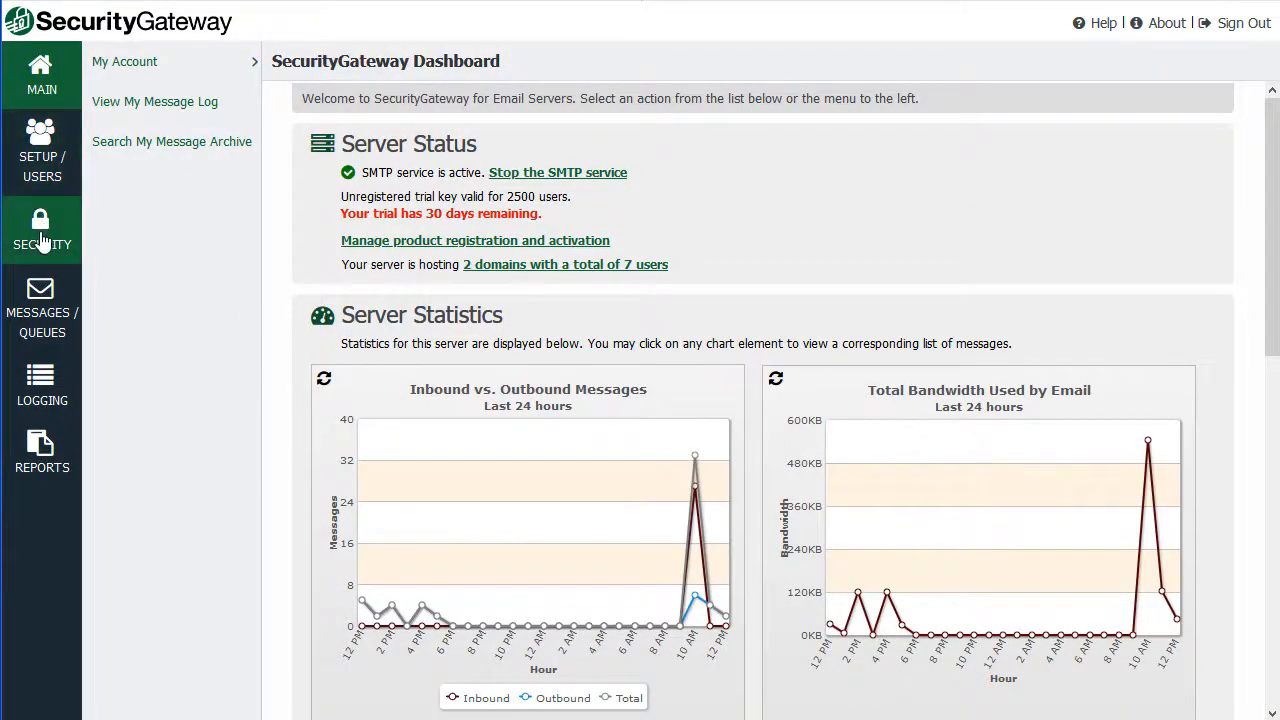